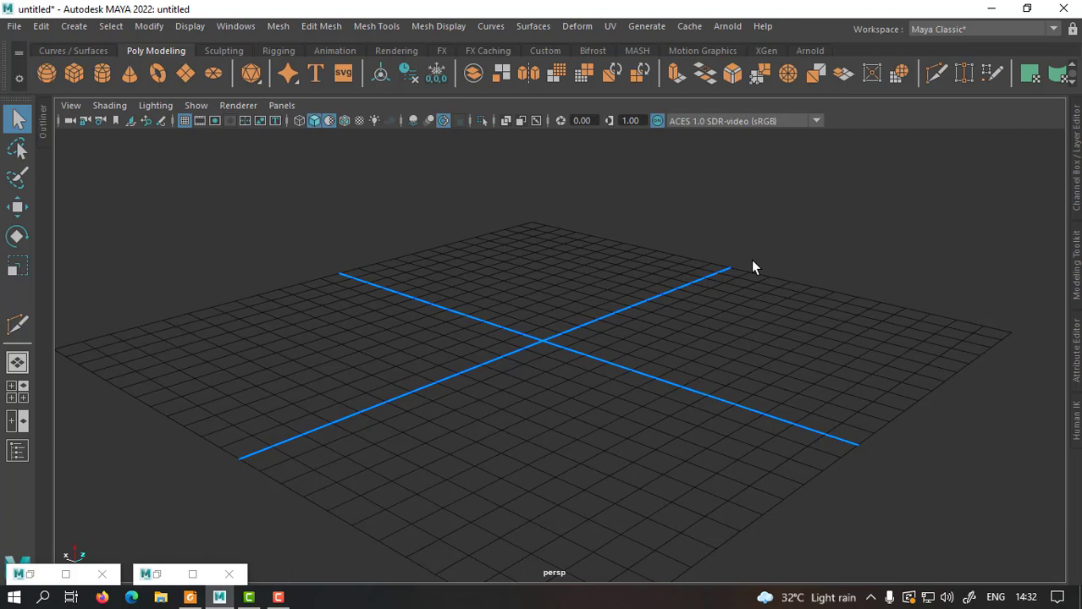
{"action": "left_click_drag", "start_coordinate": [754, 265], "coordinate": [749, 264], "text": "alt"}
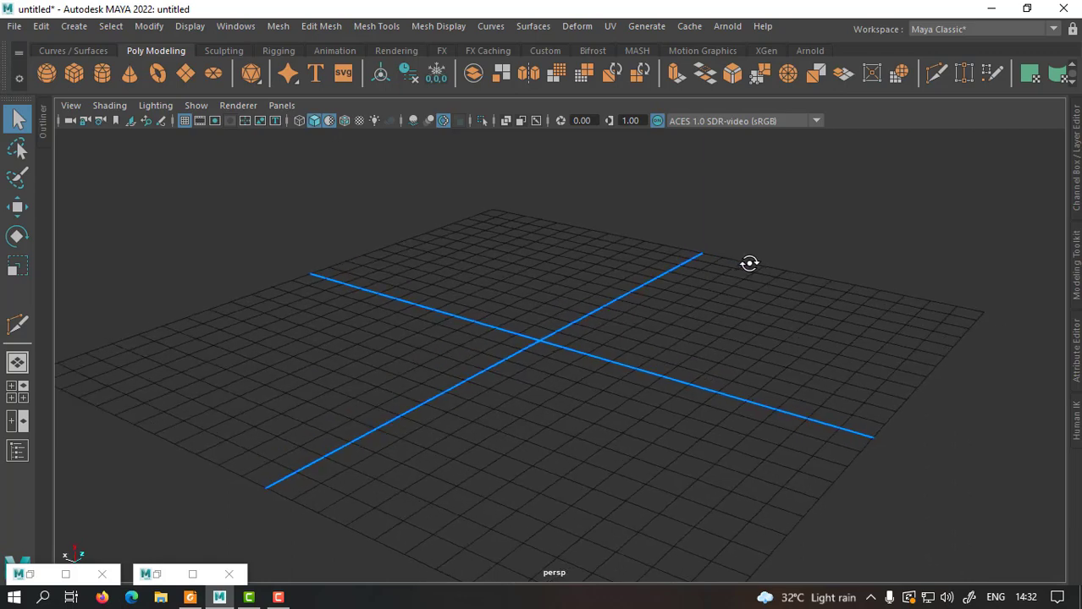
{"action": "left_click", "coordinate": [1075, 269]}
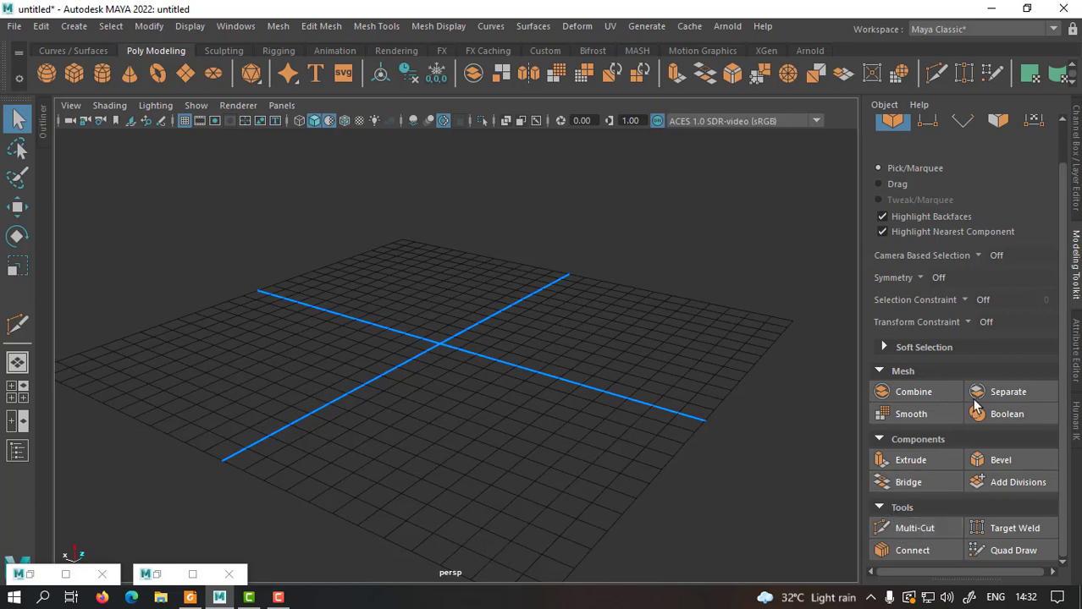
{"action": "left_click", "coordinate": [1075, 262]}
{"action": "left_click_drag", "start_coordinate": [623, 345], "coordinate": [607, 342], "text": "alt"}
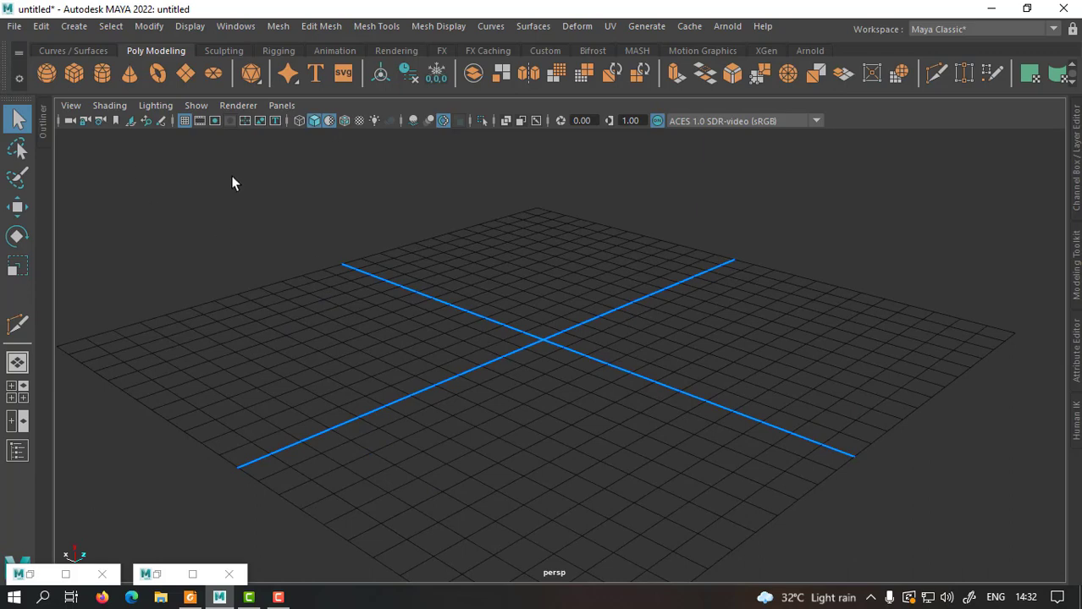
Create a polygon cube at the origin, scale it up uniformly until it fills much of the view, and hide the grid.
{"action": "left_click", "coordinate": [74, 74]}
{"action": "key", "text": "r"}
{"action": "left_click_drag", "start_coordinate": [546, 340], "coordinate": [869, 416]}
{"action": "left_click", "coordinate": [185, 121]}
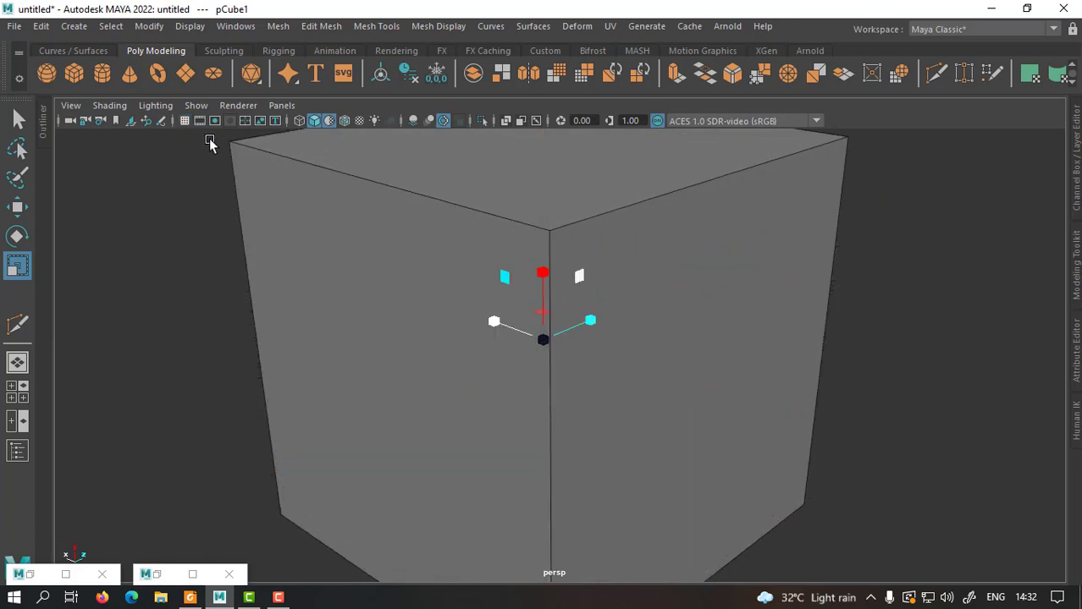
{"action": "left_click_drag", "start_coordinate": [619, 301], "coordinate": [560, 282], "text": "alt"}
{"action": "right_click_drag", "start_coordinate": [560, 282], "coordinate": [393, 254], "text": "alt"}
{"action": "left_click_drag", "start_coordinate": [393, 254], "coordinate": [430, 283], "text": "alt"}
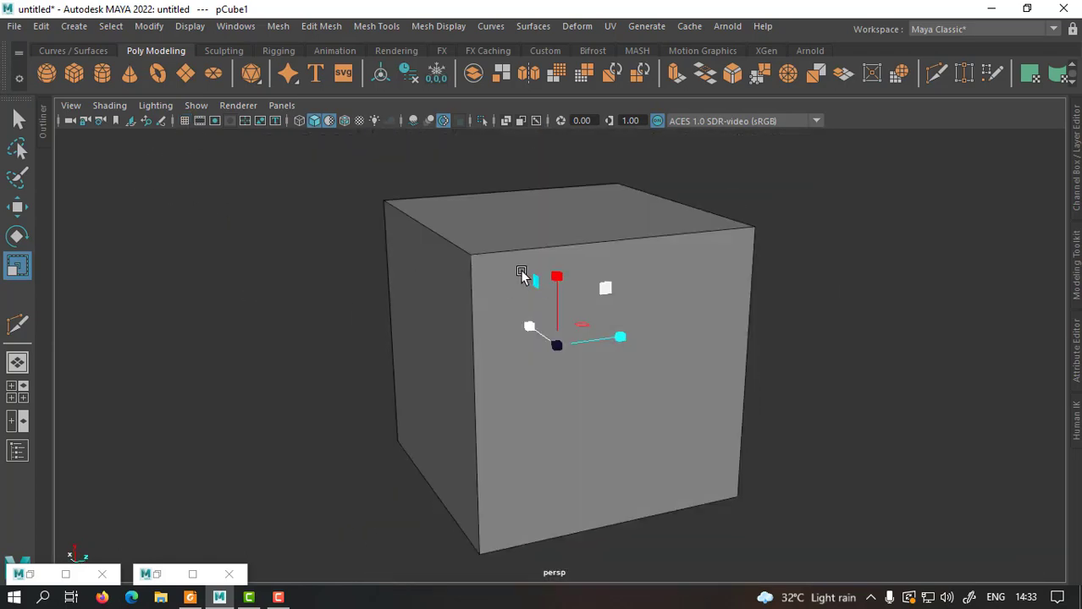
Activate the Multi-Cut tool on the cube, leaving no cut points placed.
{"action": "right_click_drag", "start_coordinate": [519, 269], "coordinate": [424, 174], "text": "shift"}
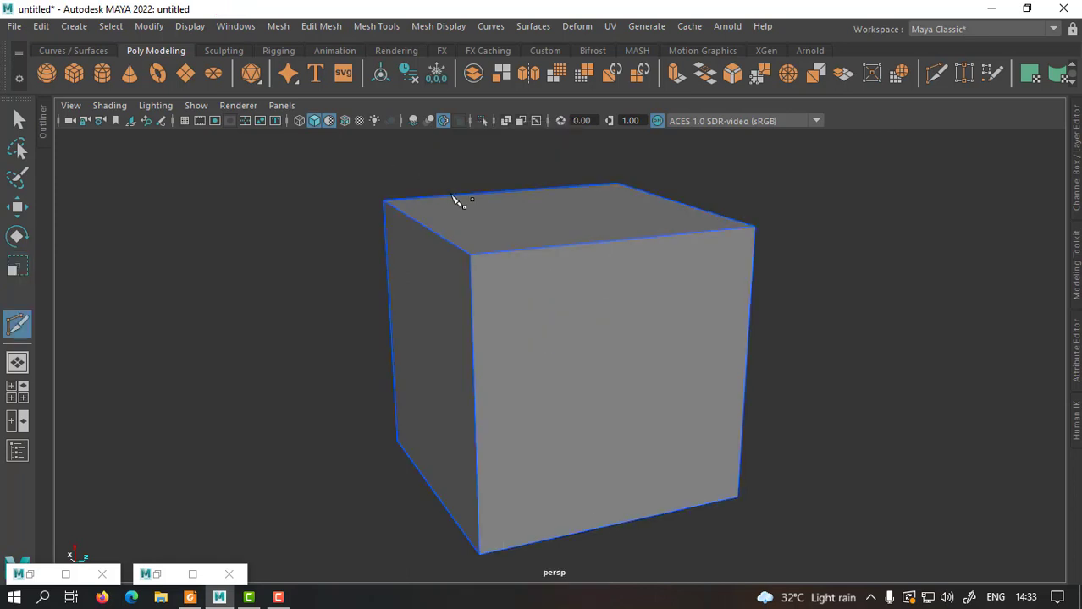
{"action": "left_click_drag", "start_coordinate": [617, 238], "coordinate": [591, 239], "text": "alt"}
{"action": "left_click", "coordinate": [451, 241]}
{"action": "right_click_drag", "start_coordinate": [454, 245], "coordinate": [502, 251], "text": "alt"}
{"action": "left_click_drag", "start_coordinate": [505, 256], "coordinate": [527, 259], "text": "alt"}
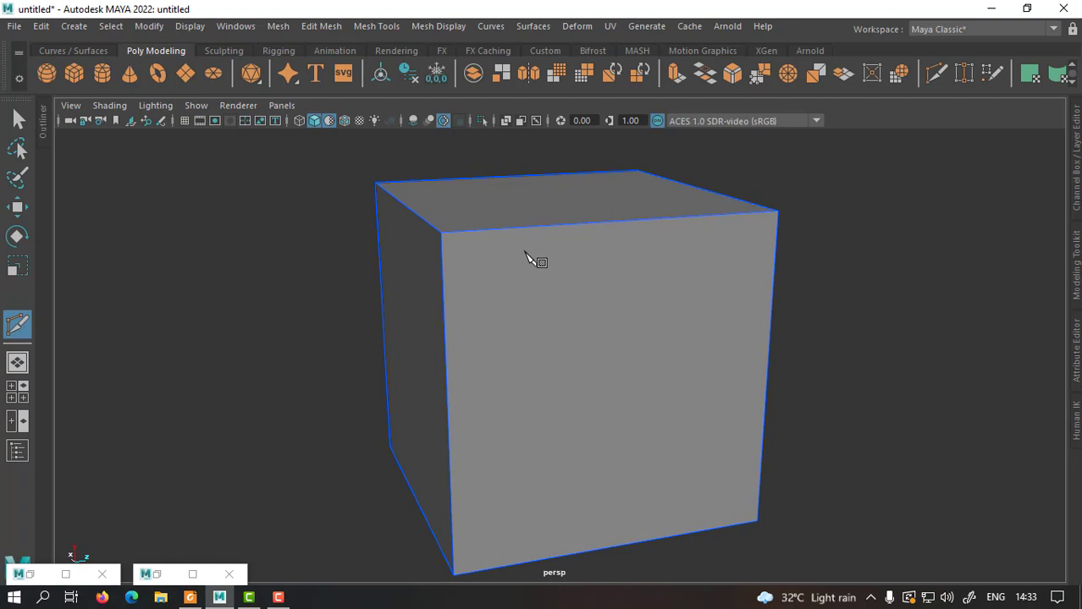
{"action": "left_click", "coordinate": [465, 247]}
{"action": "left_click", "coordinate": [516, 255]}
{"action": "key", "text": "Escape"}
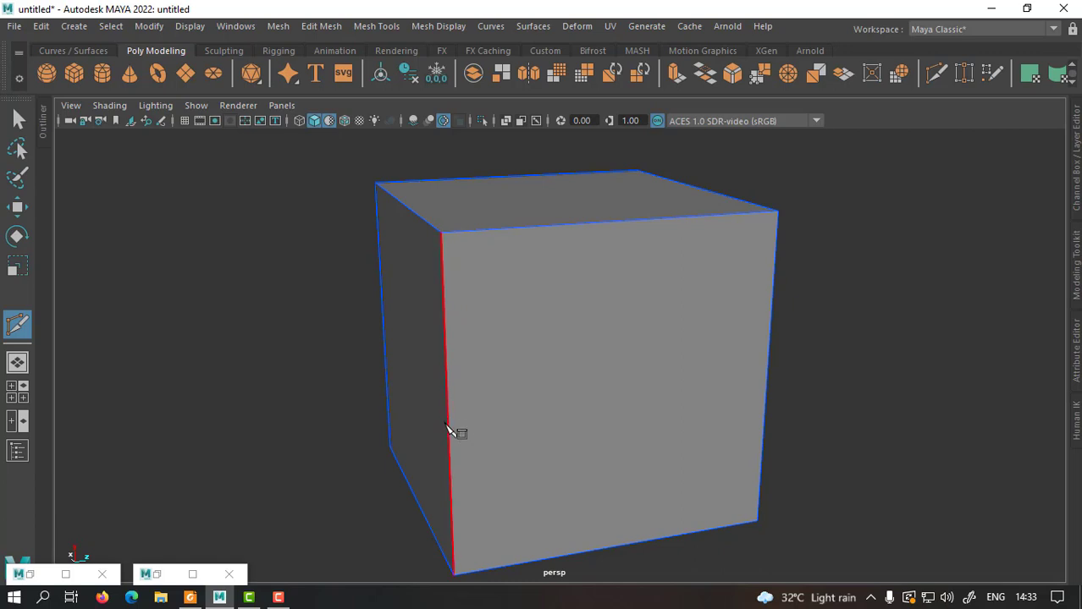
Cut diagonally across the cube's front face, from about the middle of its vertical corner edge to the middle of its upper edge.
{"action": "left_click_drag", "start_coordinate": [450, 442], "coordinate": [508, 424]}
{"action": "left_click", "coordinate": [641, 221]}
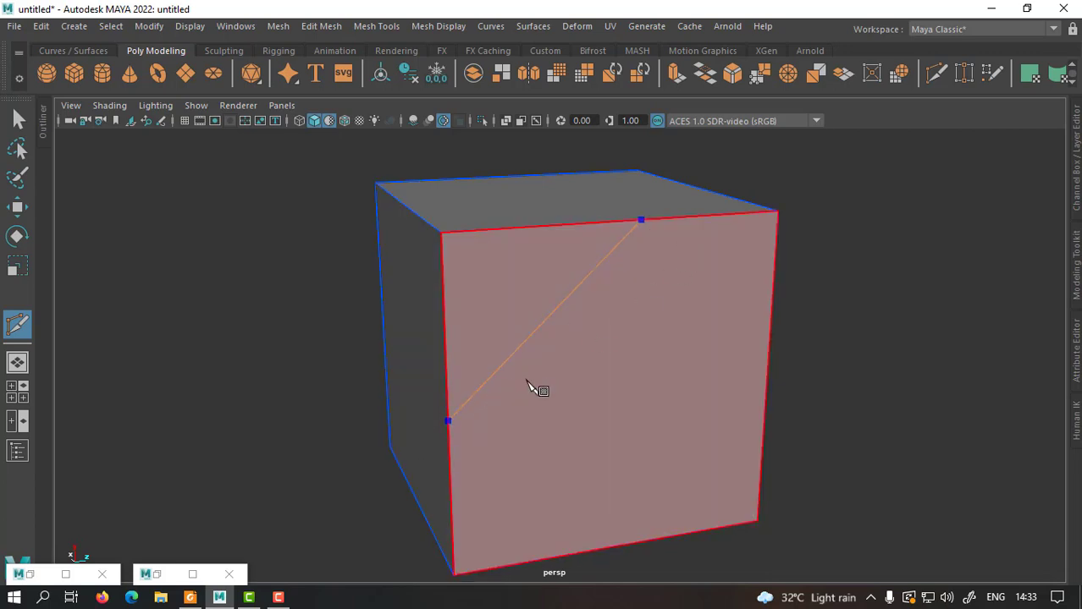
{"action": "left_click_drag", "start_coordinate": [527, 385], "coordinate": [558, 367], "text": "alt"}
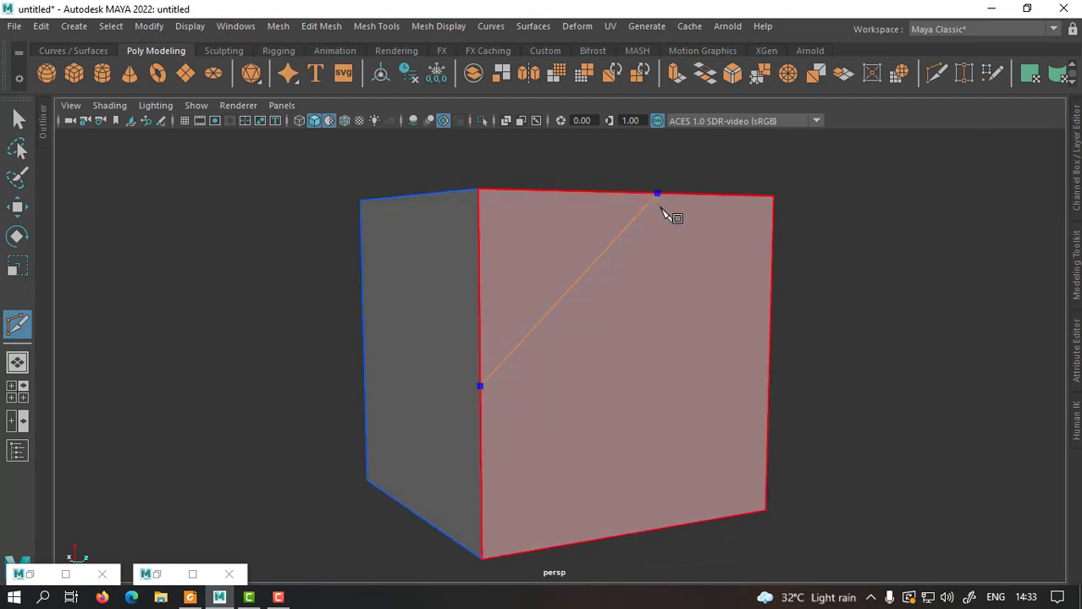
{"action": "left_click_drag", "start_coordinate": [684, 221], "coordinate": [688, 257], "text": "alt"}
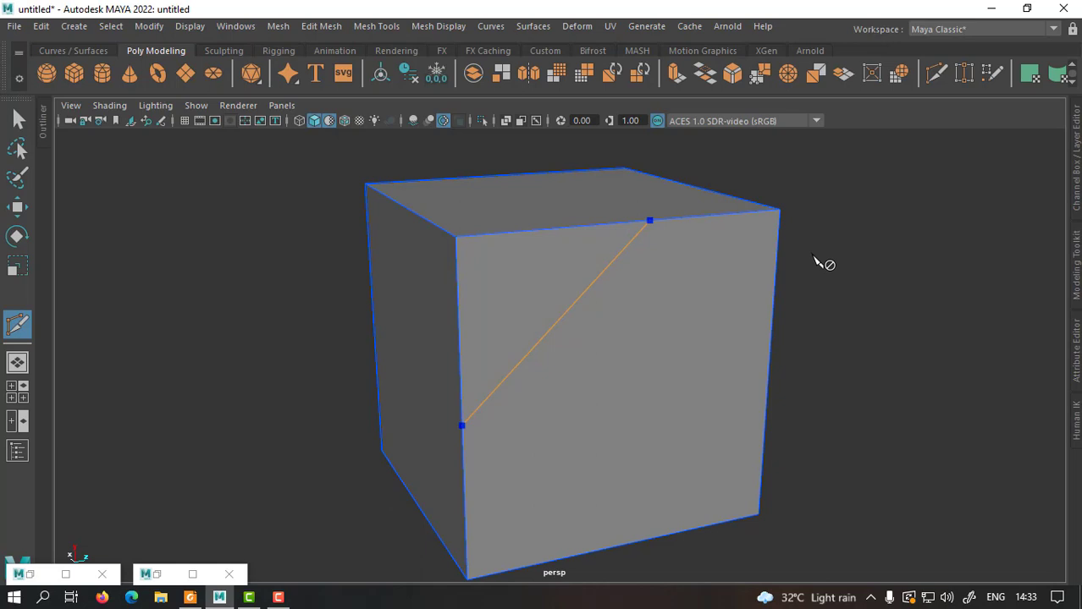
{"action": "key", "text": "Return"}
{"action": "left_click_drag", "start_coordinate": [702, 309], "coordinate": [680, 309], "text": "alt"}
{"action": "right_click_drag", "start_coordinate": [575, 302], "coordinate": [602, 306], "text": "alt"}
Try starting further cuts from the two ends of the diagonal cut on the front face.
{"action": "key", "text": "BackSpace"}
{"action": "key", "text": "BackSpace"}
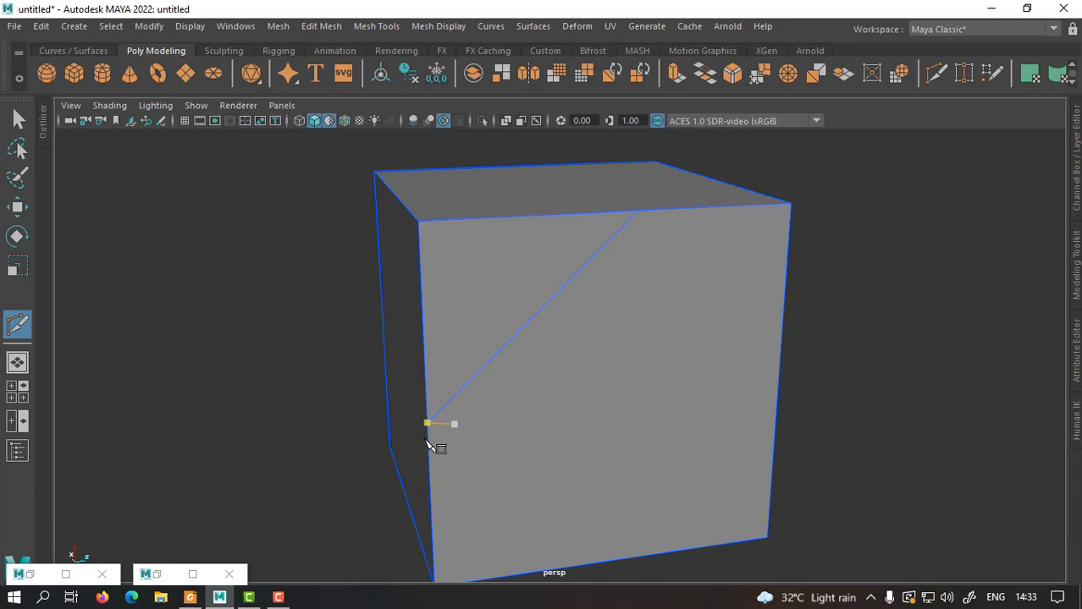
{"action": "left_click_drag", "start_coordinate": [584, 283], "coordinate": [679, 212], "text": "alt"}
{"action": "left_click", "coordinate": [680, 203]}
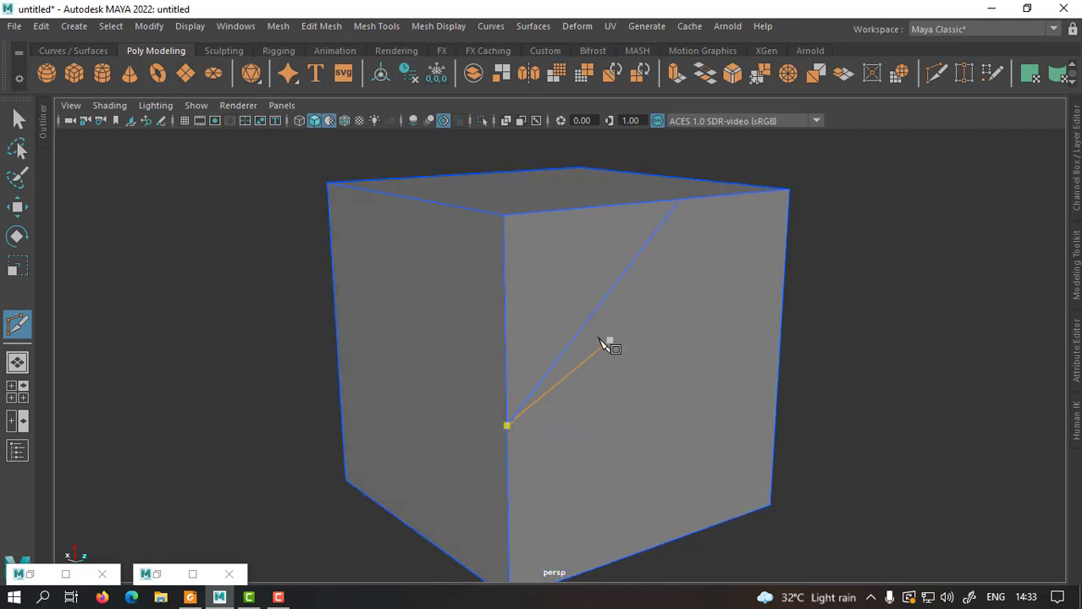
{"action": "left_click", "coordinate": [610, 341]}
{"action": "left_click_drag", "start_coordinate": [610, 342], "coordinate": [545, 372], "text": "alt"}
{"action": "key", "text": "BackSpace"}
{"action": "left_click", "coordinate": [711, 255]}
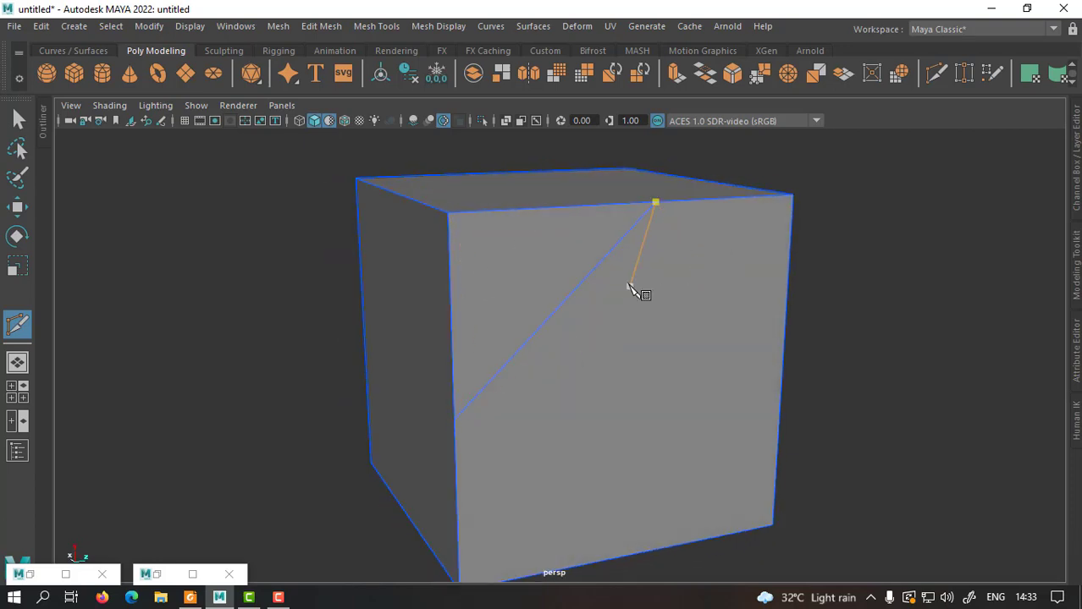
Undo the cuts on the cube's front face, including the diagonal one.
{"action": "key", "text": "ctrl+z"}
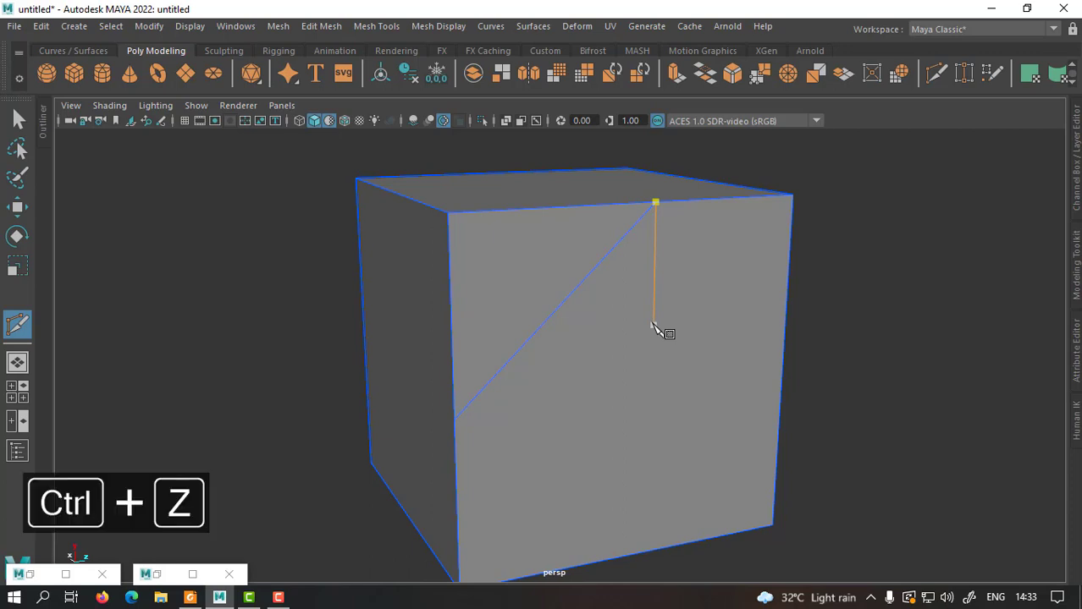
{"action": "key", "text": "ctrl+z"}
{"action": "key", "text": "ctrl+z"}
{"action": "key", "text": "ctrl+z"}
{"action": "key", "text": "ctrl+z"}
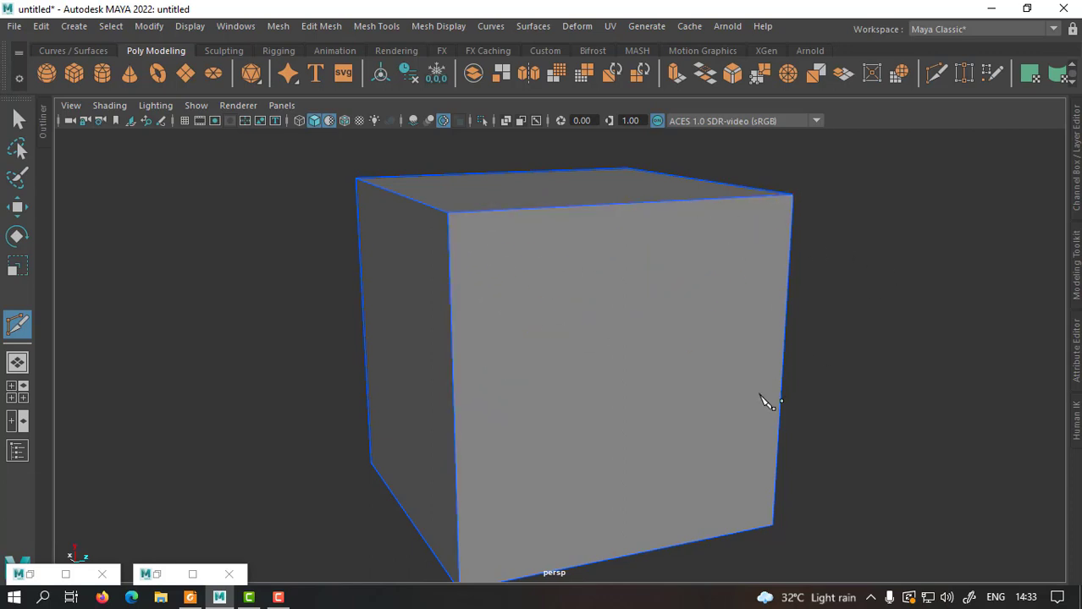
{"action": "scroll", "coordinate": [827, 324], "scroll_direction": "down", "scroll_amount": 1}
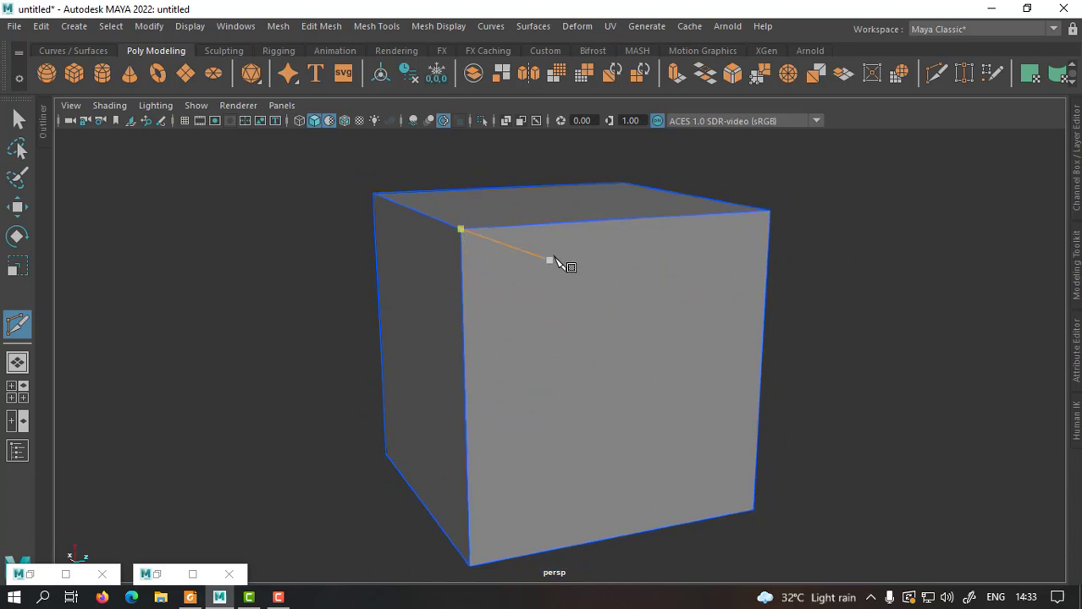
{"action": "middle_click_drag", "start_coordinate": [595, 314], "coordinate": [624, 292], "text": "alt"}
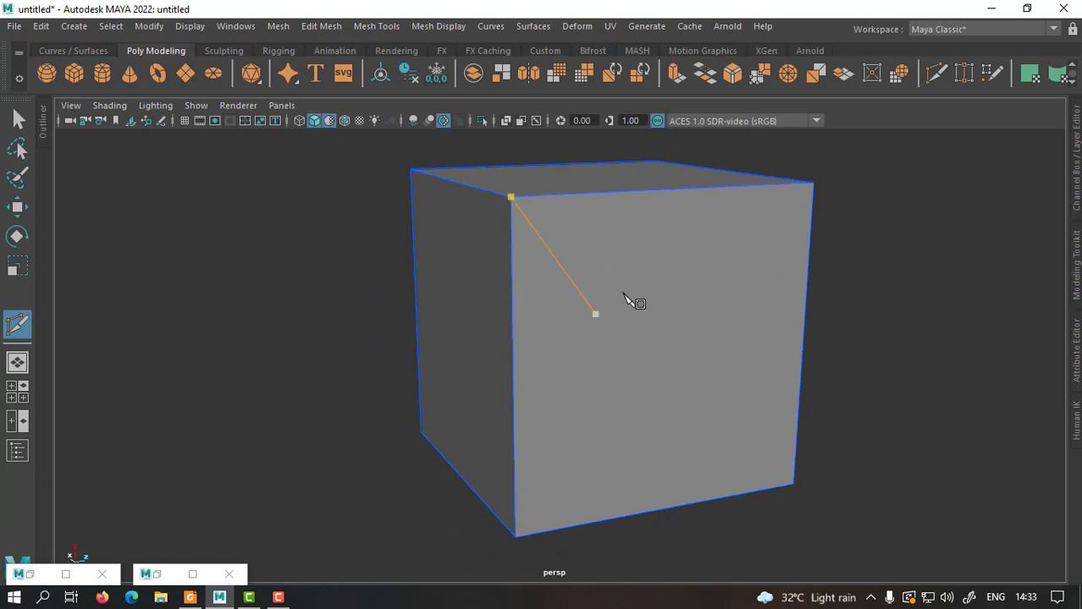
{"action": "scroll", "coordinate": [528, 315], "scroll_direction": "up", "scroll_amount": 1}
{"action": "left_click", "coordinate": [507, 187]}
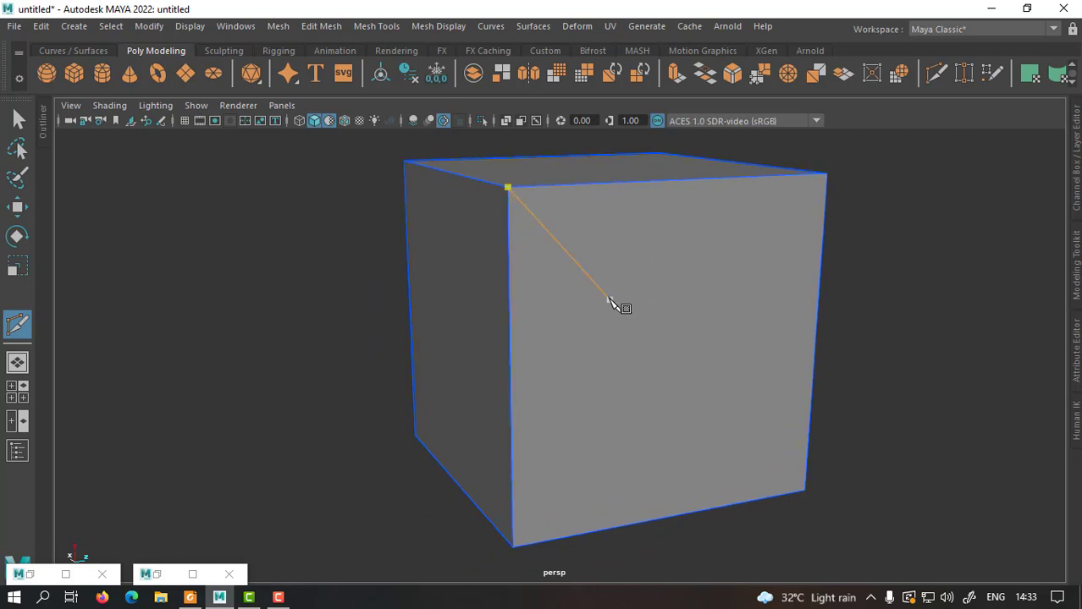
{"action": "key", "text": "BackSpace"}
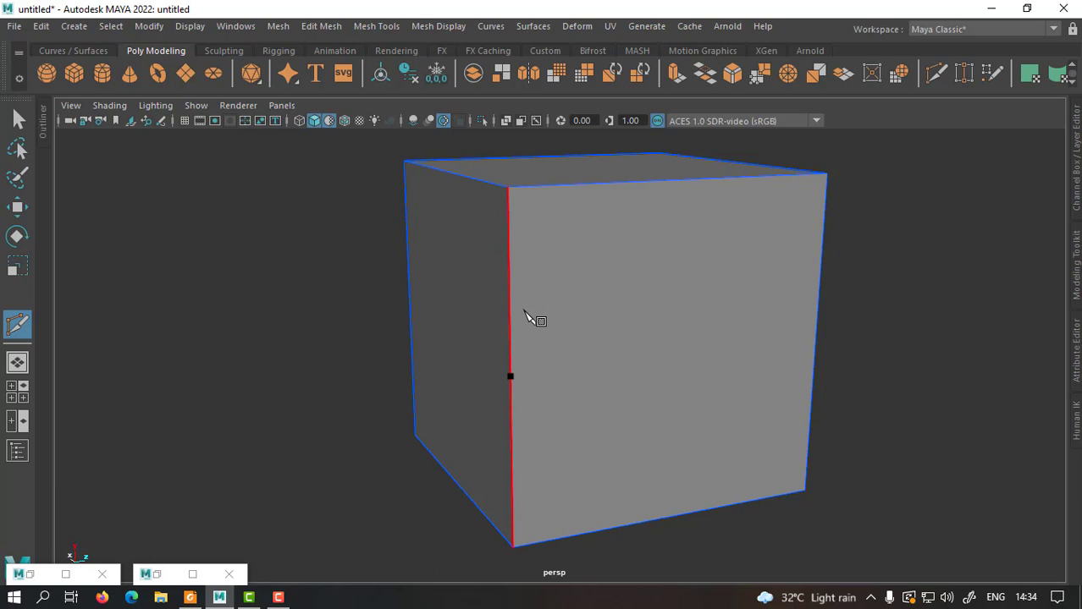
Cut a closed horizontal loop around the cube through the midpoints of its four vertical edges, using snapped cut points.
{"action": "left_click_drag", "start_coordinate": [511, 307], "coordinate": [512, 385], "text": "shift"}
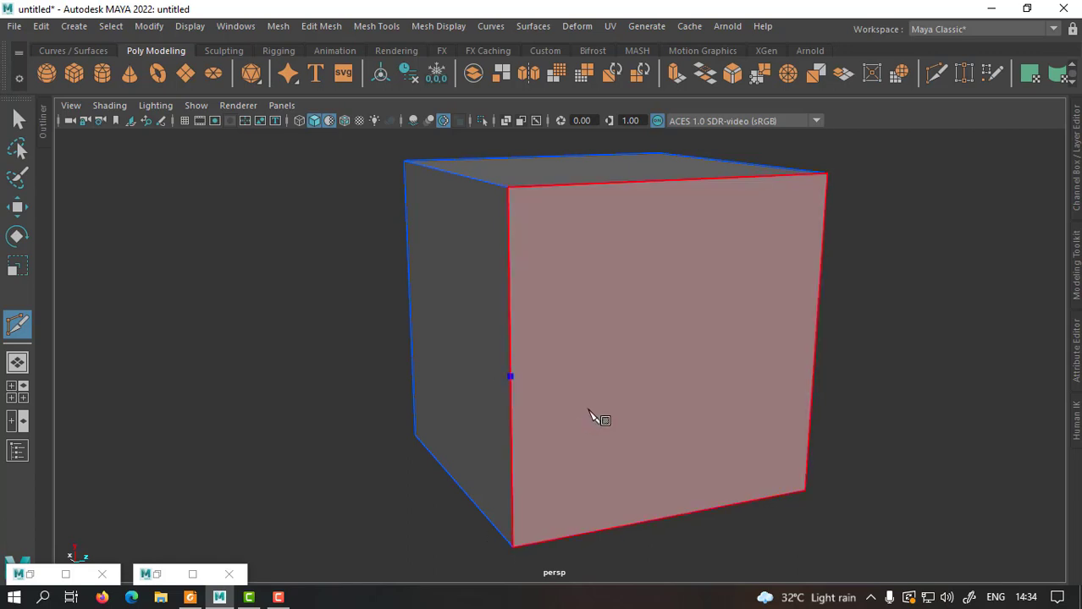
{"action": "left_click_drag", "start_coordinate": [594, 418], "coordinate": [555, 393], "text": "alt"}
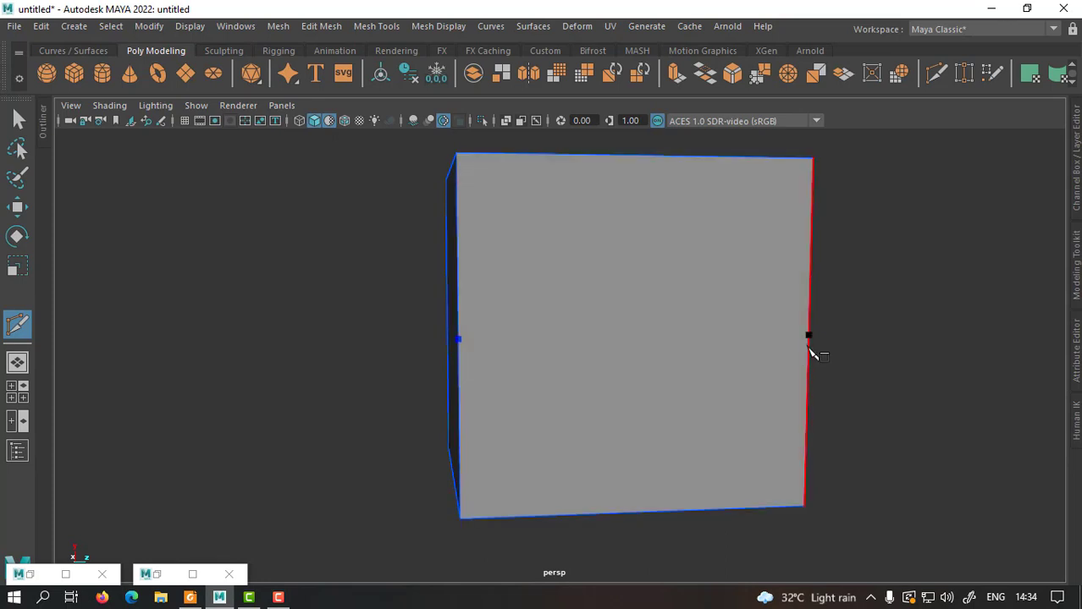
{"action": "left_click_drag", "start_coordinate": [881, 354], "coordinate": [719, 357], "text": "alt"}
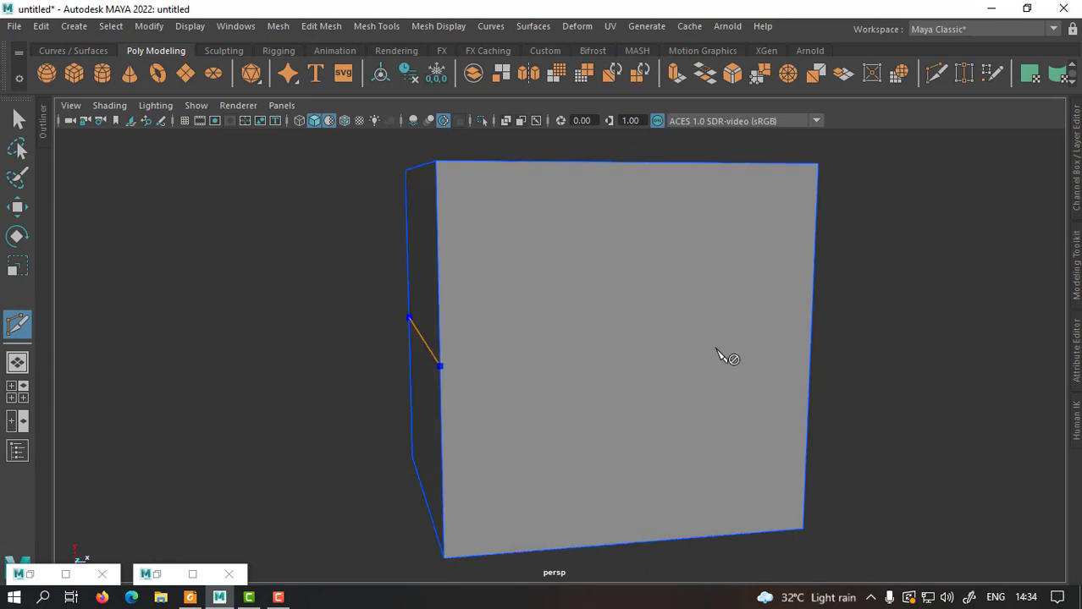
{"action": "left_click", "coordinate": [810, 370]}
{"action": "left_click_drag", "start_coordinate": [874, 378], "coordinate": [645, 370], "text": "alt"}
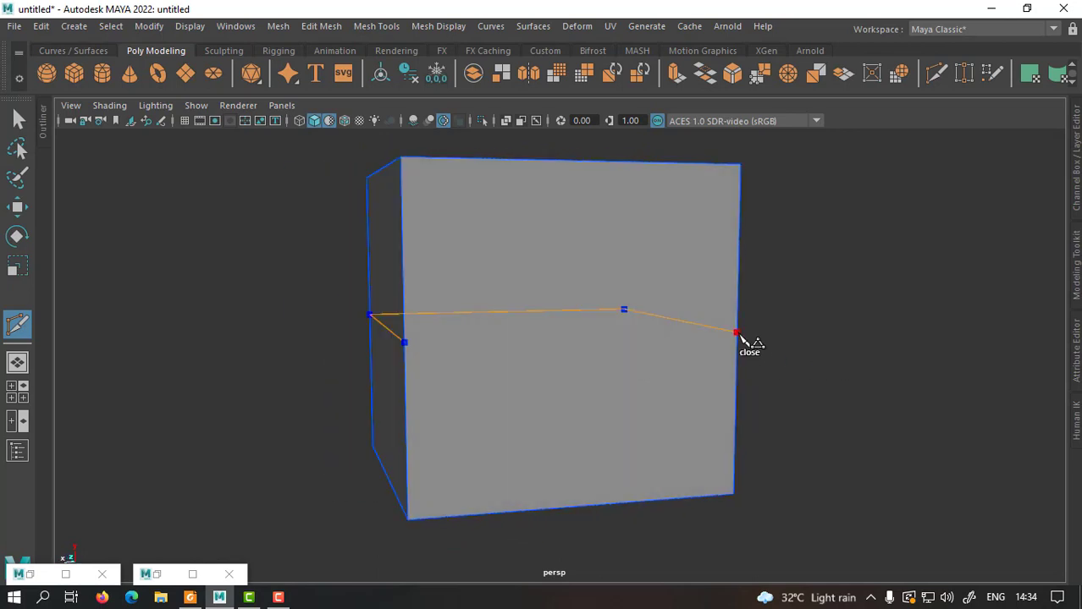
{"action": "left_click_drag", "start_coordinate": [845, 379], "coordinate": [825, 387], "text": "alt"}
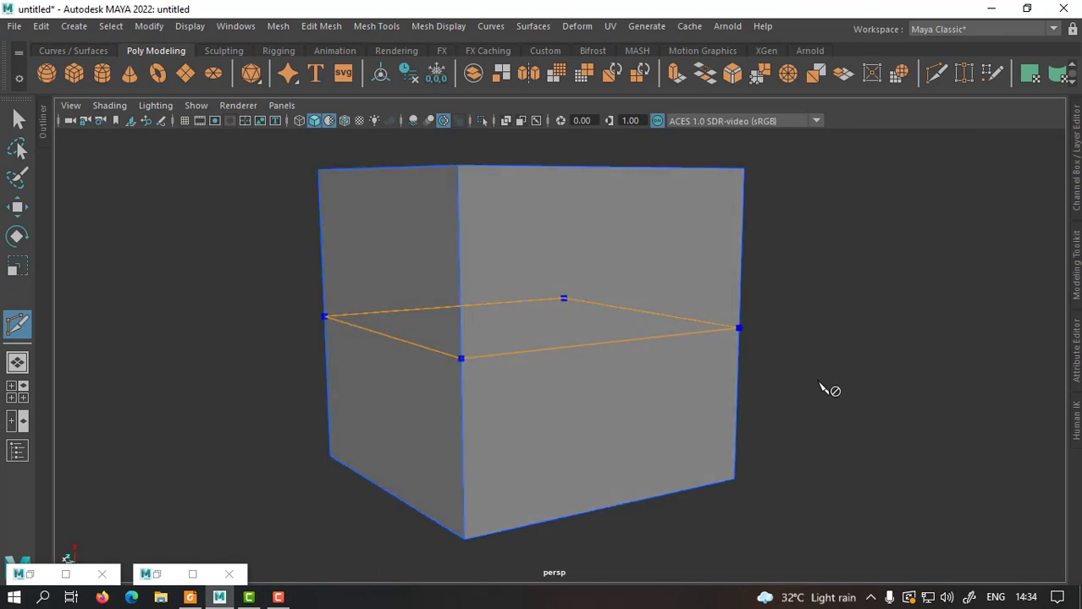
{"action": "key", "text": "Return"}
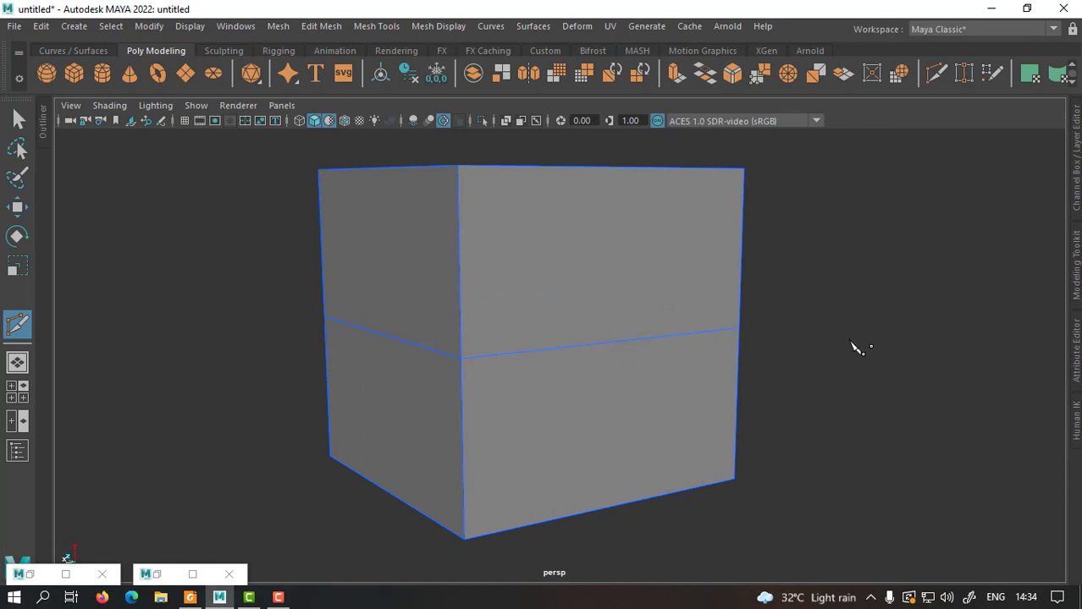
Inspect the horizontal cut from all sides of the cube and undo it.
{"action": "left_click_drag", "start_coordinate": [800, 318], "coordinate": [451, 363], "text": "alt"}
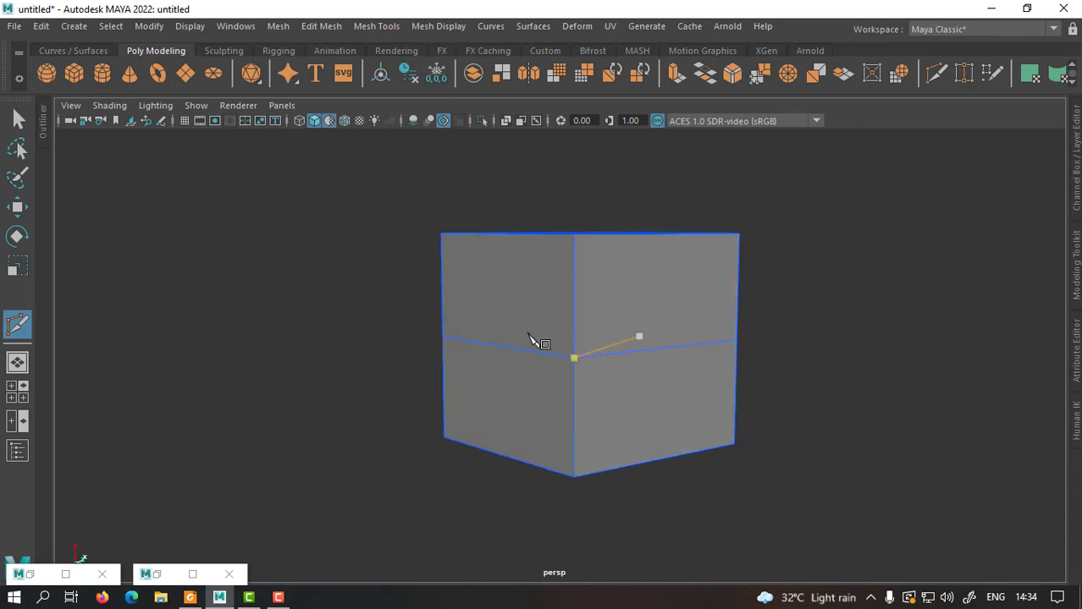
{"action": "left_click_drag", "start_coordinate": [532, 340], "coordinate": [688, 358], "text": "alt"}
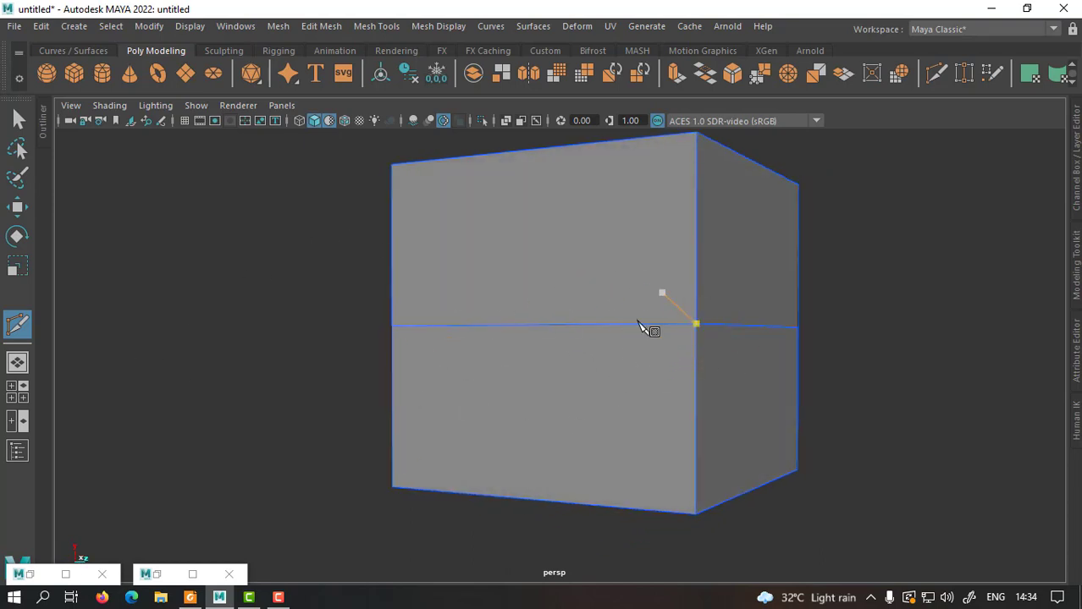
{"action": "left_click_drag", "start_coordinate": [751, 309], "coordinate": [668, 330], "text": "alt"}
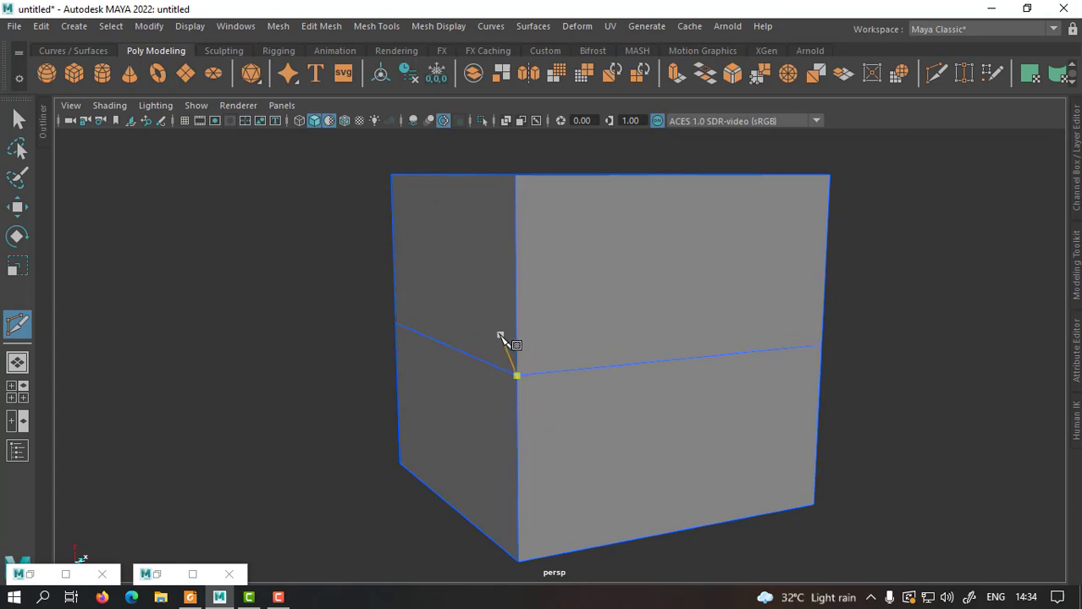
{"action": "key", "text": "ctrl+z"}
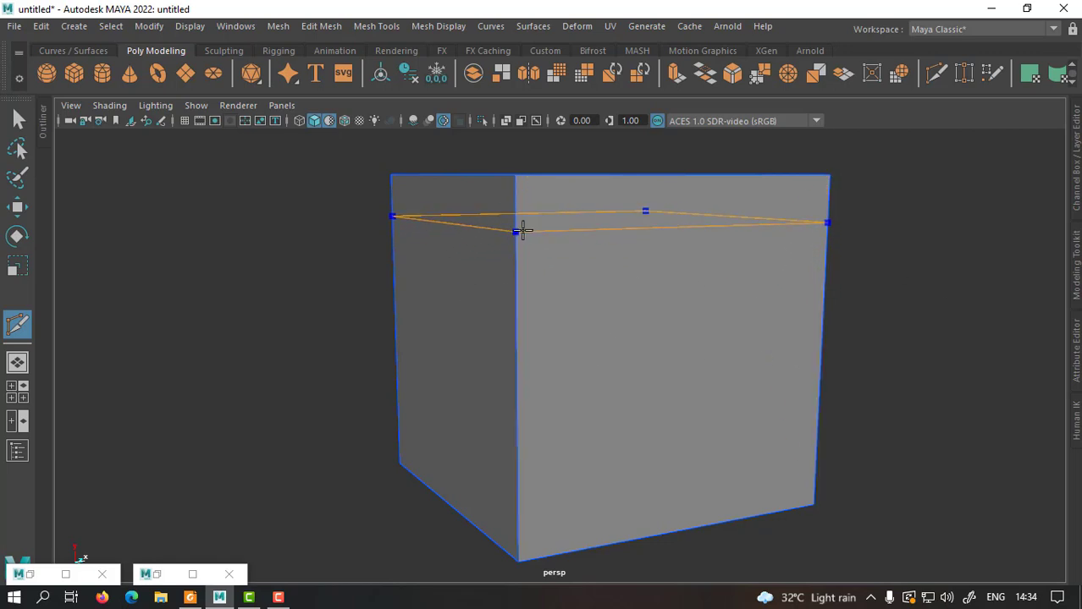
Insert four vertical and four horizontal edge loops around the cube at freely chosen positions.
{"action": "left_click_drag", "start_coordinate": [522, 229], "coordinate": [526, 489], "text": "ctrl"}
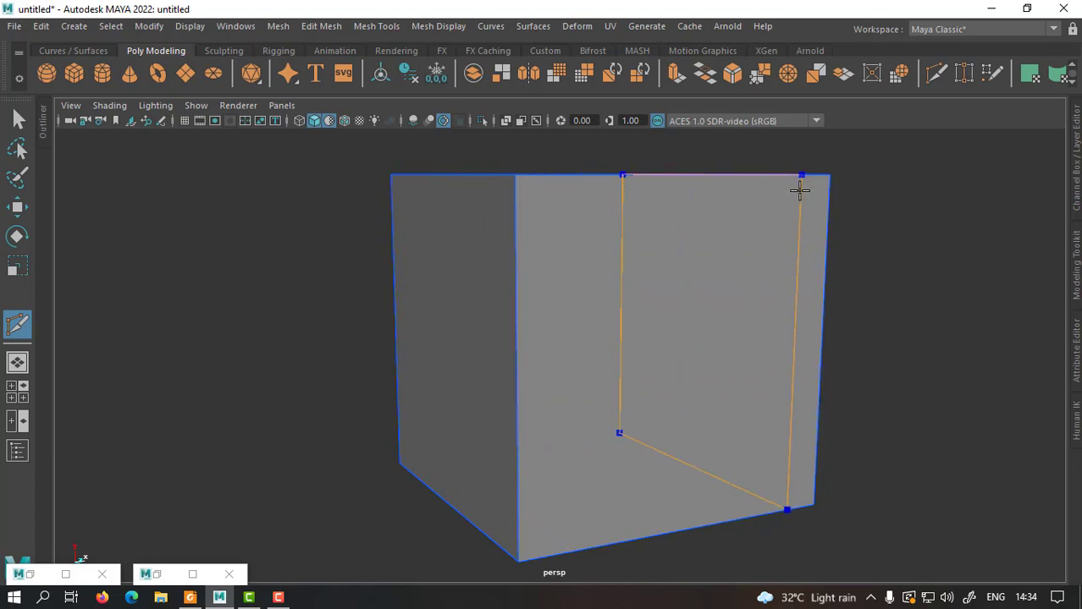
{"action": "left_click", "coordinate": [573, 214], "text": "ctrl"}
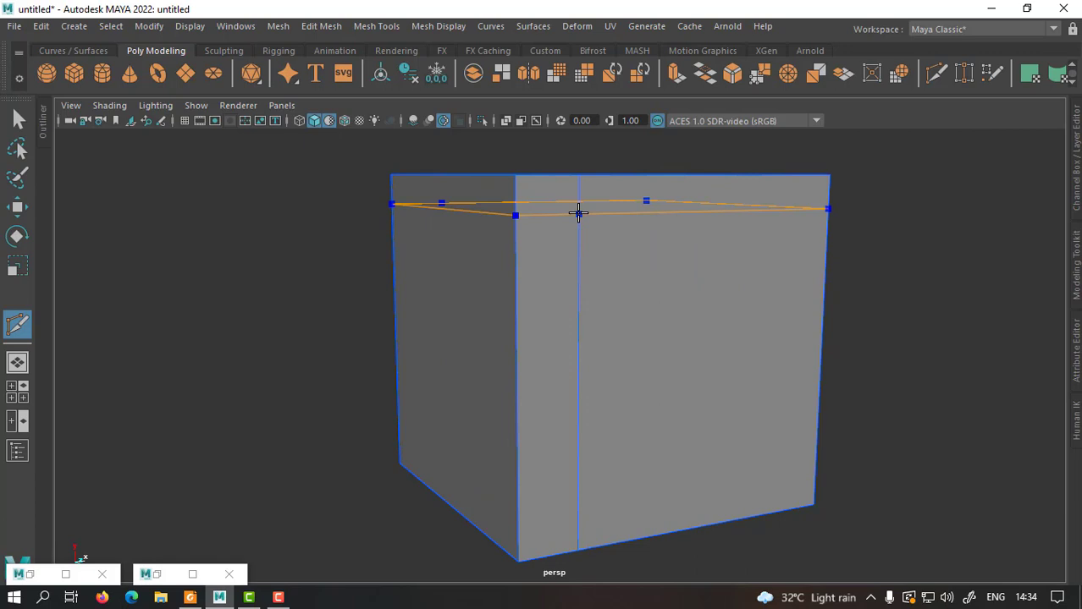
{"action": "left_click", "coordinate": [723, 208], "text": "ctrl"}
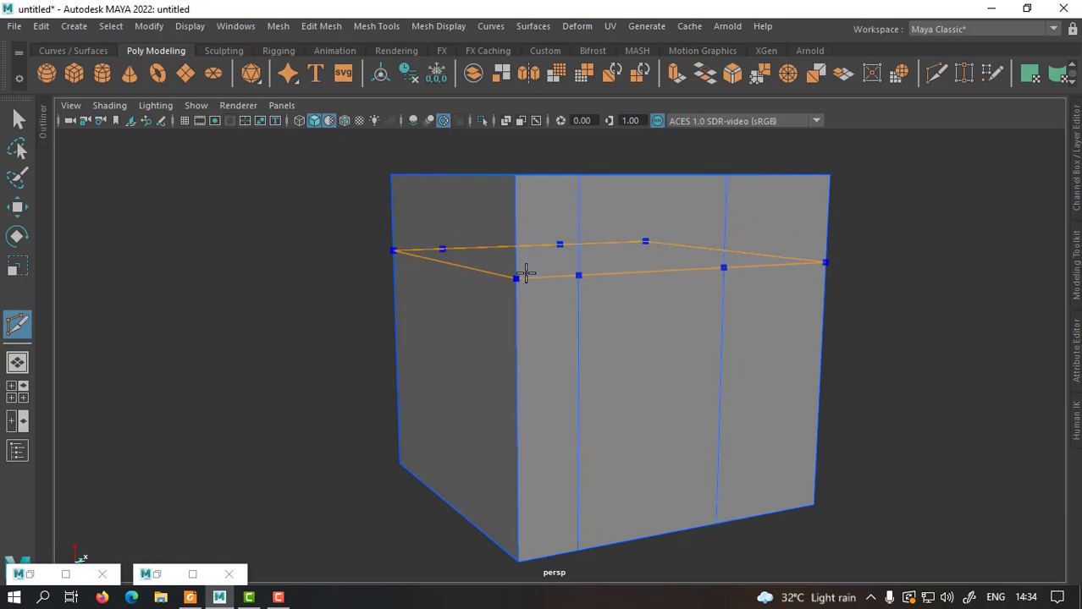
{"action": "left_click", "coordinate": [709, 246], "text": "ctrl"}
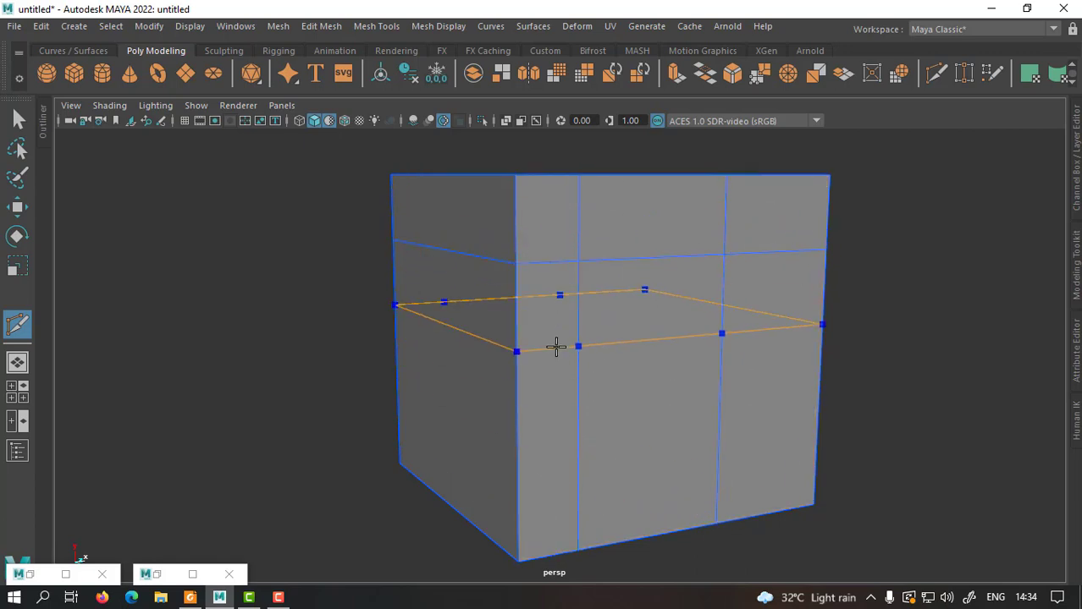
{"action": "left_click", "coordinate": [493, 395], "text": "ctrl"}
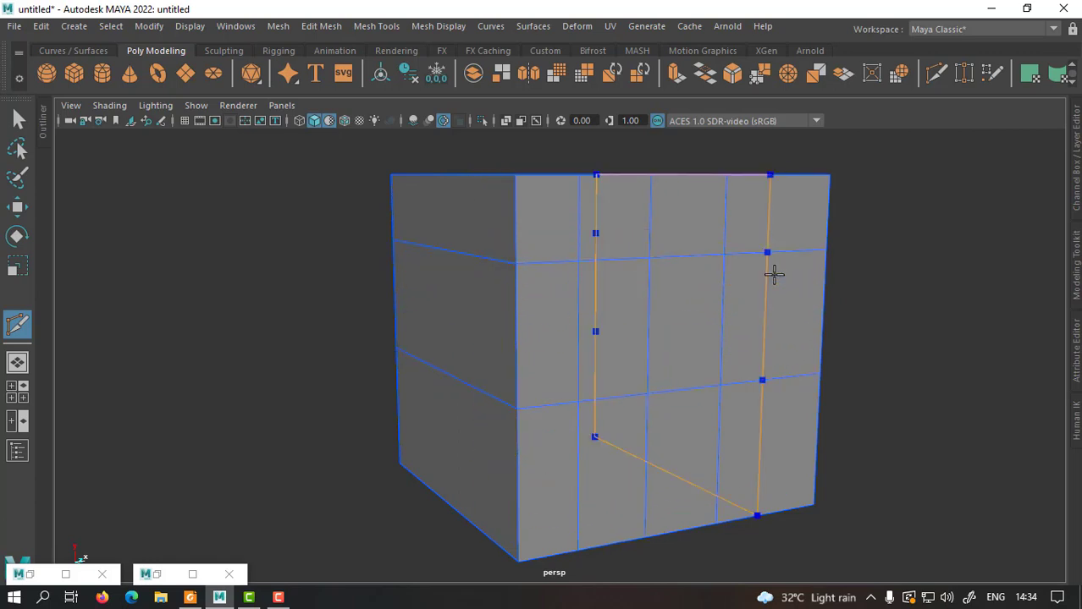
{"action": "left_click", "coordinate": [778, 266], "text": "ctrl"}
{"action": "left_click", "coordinate": [675, 327], "text": "ctrl"}
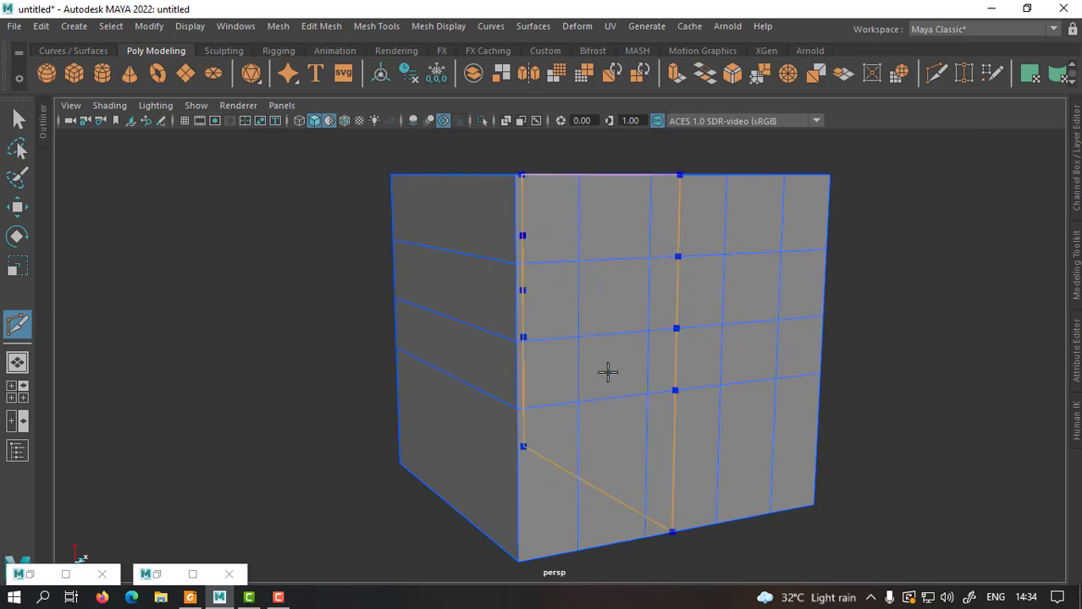
{"action": "left_click", "coordinate": [576, 433], "text": "ctrl"}
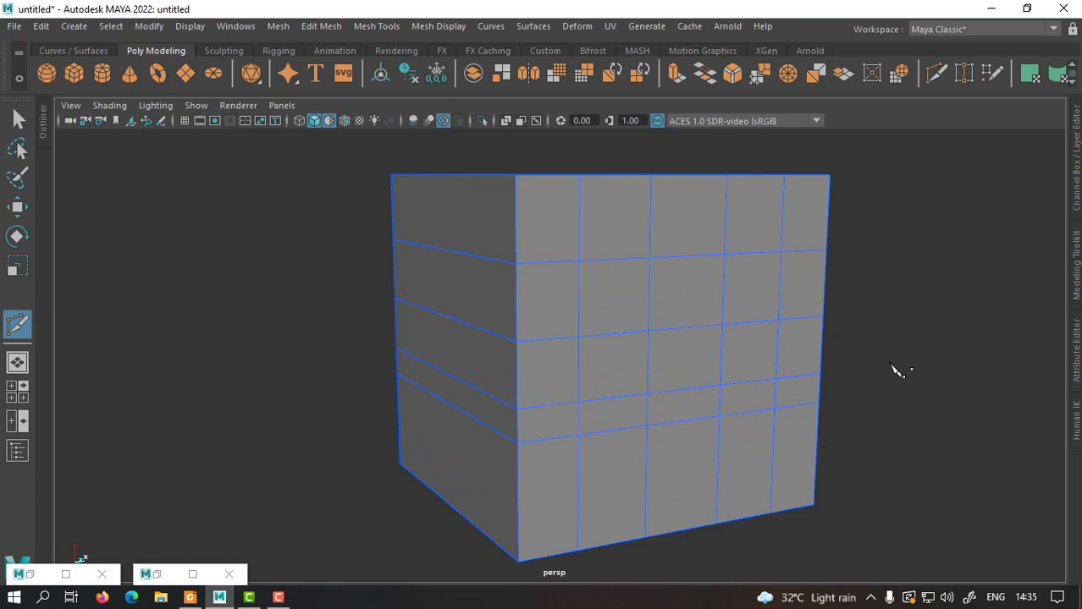
Check the freely placed edge loops from several sides of the cube and undo all of them.
{"action": "left_click_drag", "start_coordinate": [891, 365], "coordinate": [845, 348], "text": "alt"}
{"action": "left_click", "coordinate": [562, 393]}
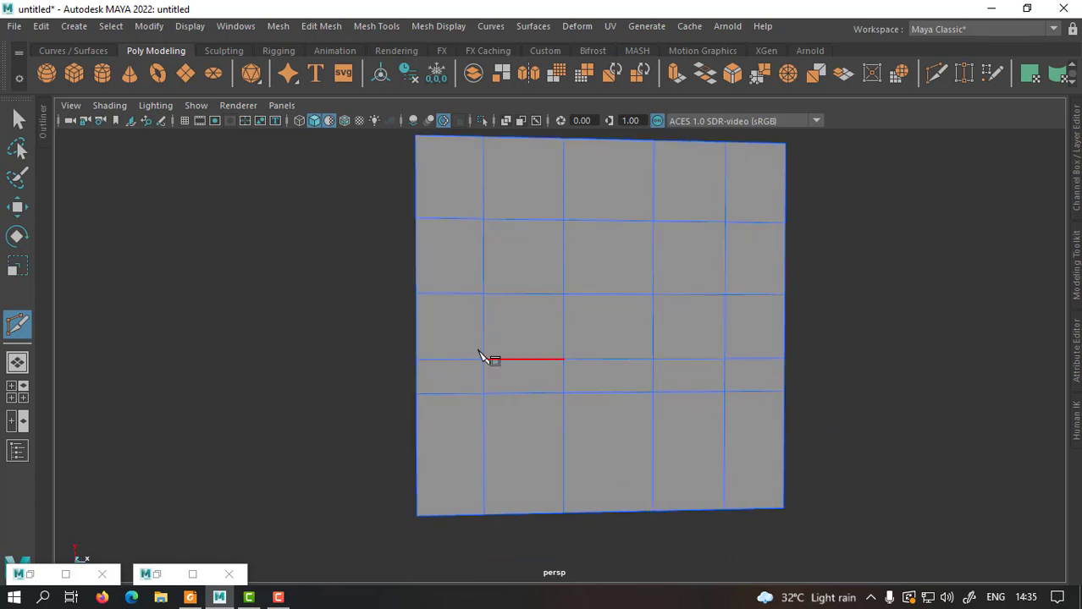
{"action": "mouse_move", "coordinate": [514, 338]}
{"action": "left_mouse_down", "text": "alt"}
{"action": "mouse_move", "coordinate": [597, 343]}
{"action": "mouse_move", "coordinate": [528, 346]}
{"action": "left_mouse_up", "text": "alt"}
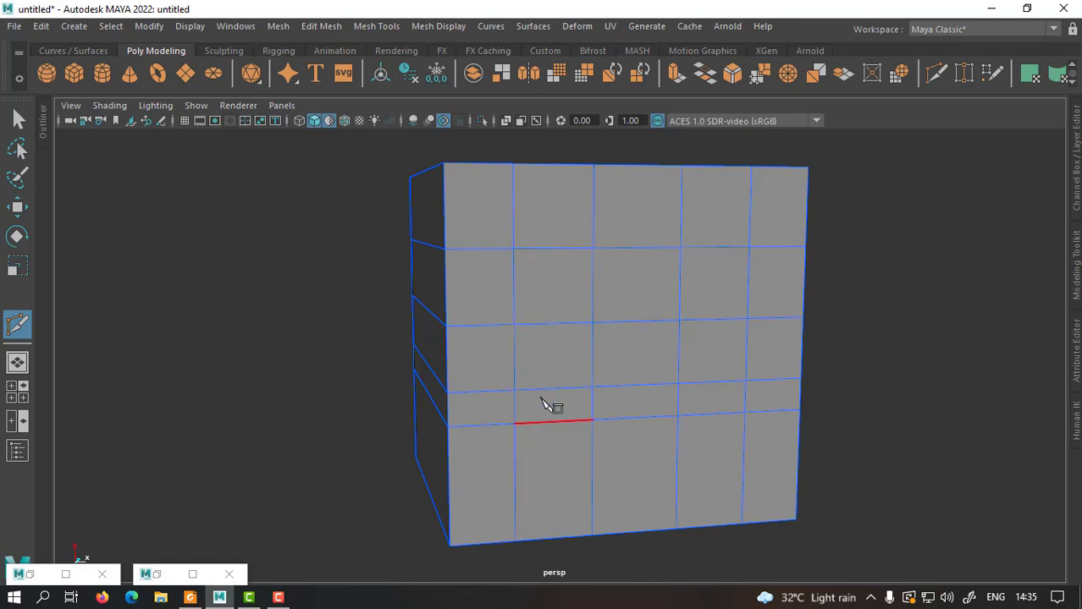
{"action": "left_click_drag", "start_coordinate": [546, 405], "coordinate": [575, 352], "text": "alt"}
{"action": "key", "text": "ctrl+z"}
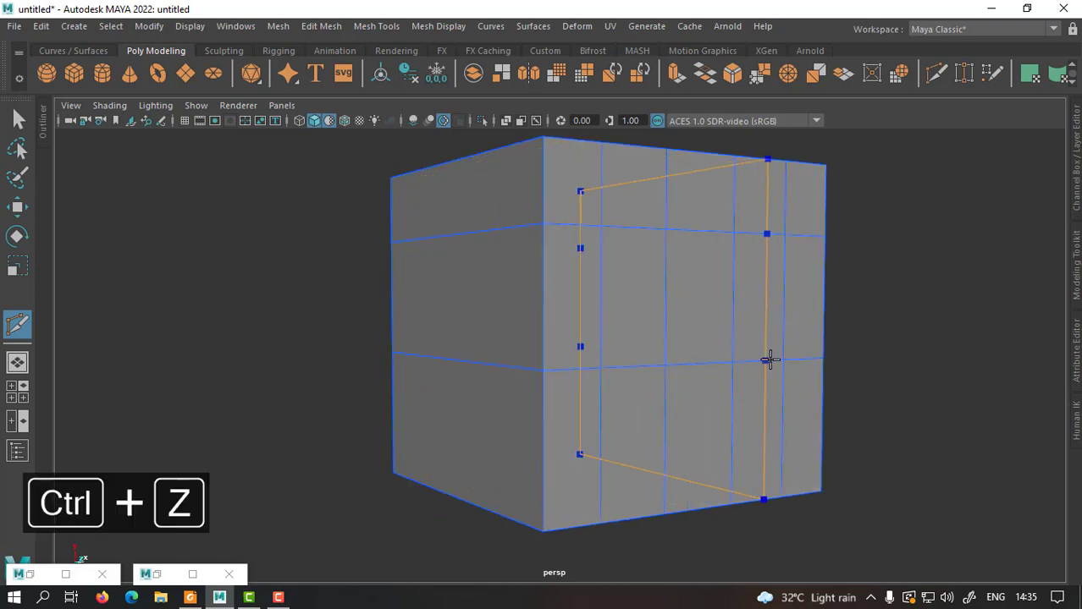
{"action": "key", "text": "ctrl+z"}
{"action": "key", "text": "ctrl+z"}
{"action": "key", "text": "ctrl+z"}
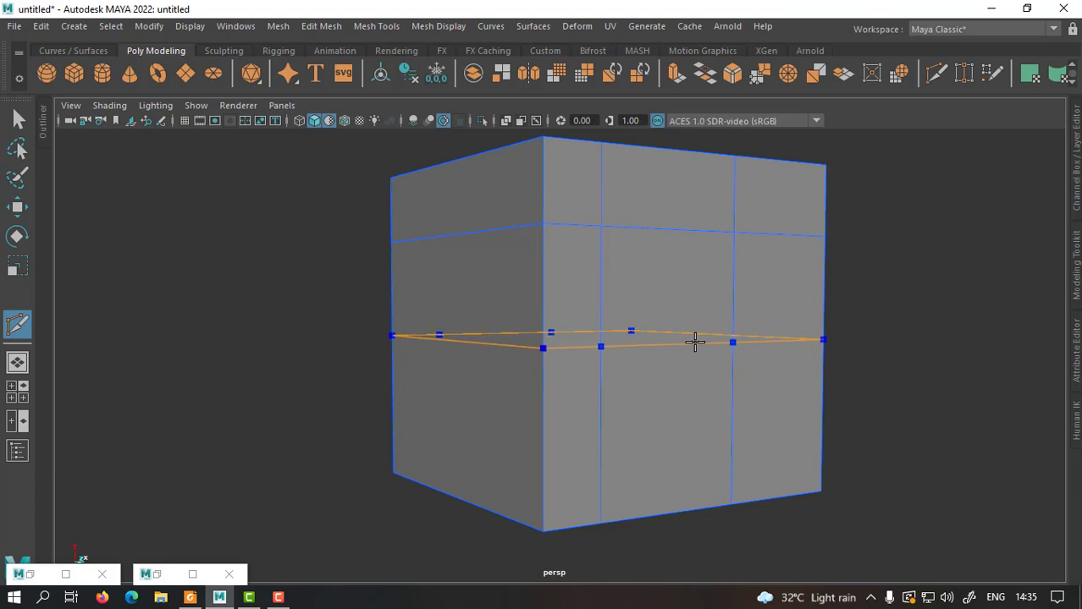
{"action": "key", "text": "ctrl+z"}
{"action": "key", "text": "ctrl+z"}
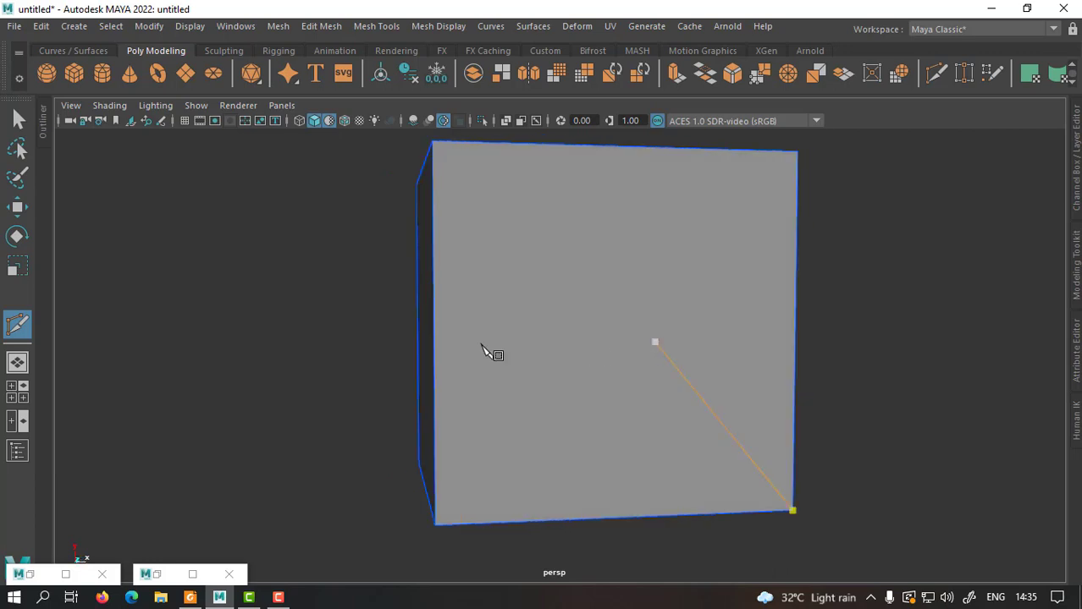
{"action": "left_click_drag", "start_coordinate": [495, 347], "coordinate": [563, 345], "text": "alt"}
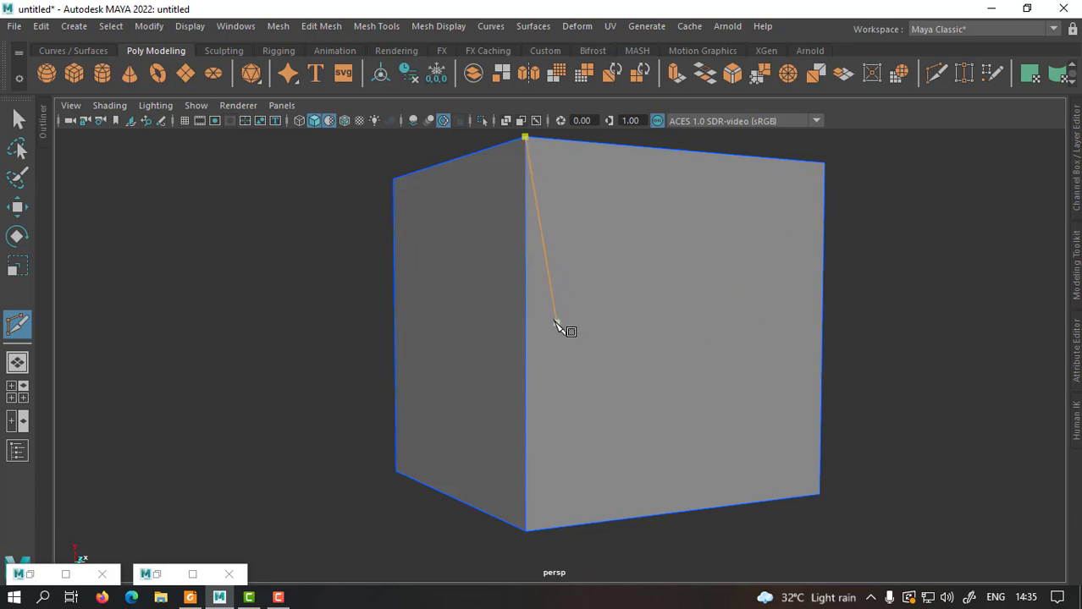
{"action": "key", "text": "ctrl+z"}
Insert three evenly spaced horizontal edge loops around the cube, beginning with the centred one.
{"action": "middle_click", "coordinate": [542, 302], "text": "ctrl"}
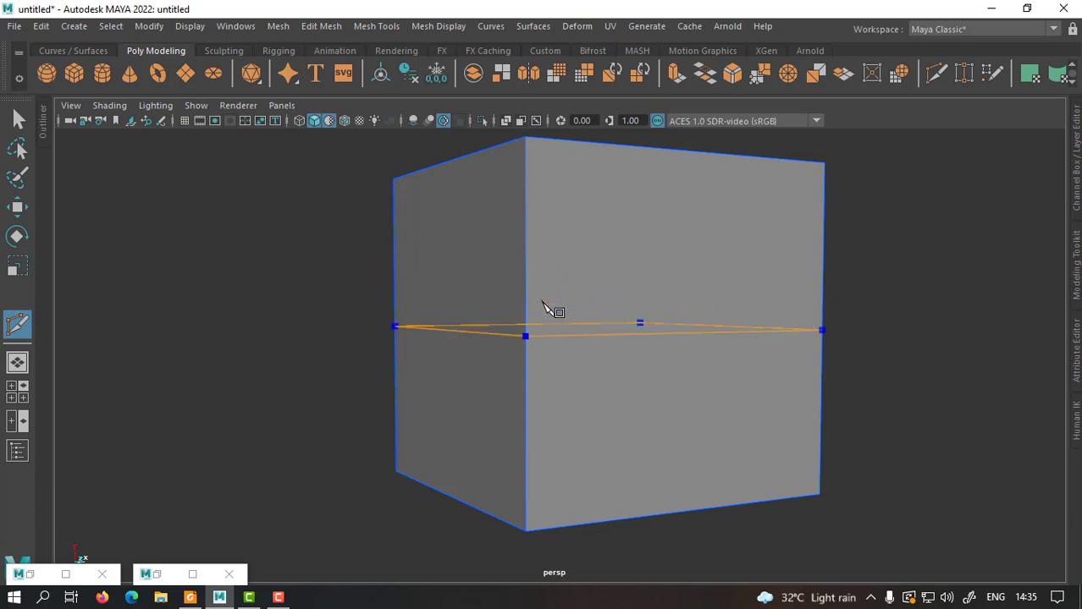
{"action": "left_click", "coordinate": [553, 328], "text": "ctrl+shift"}
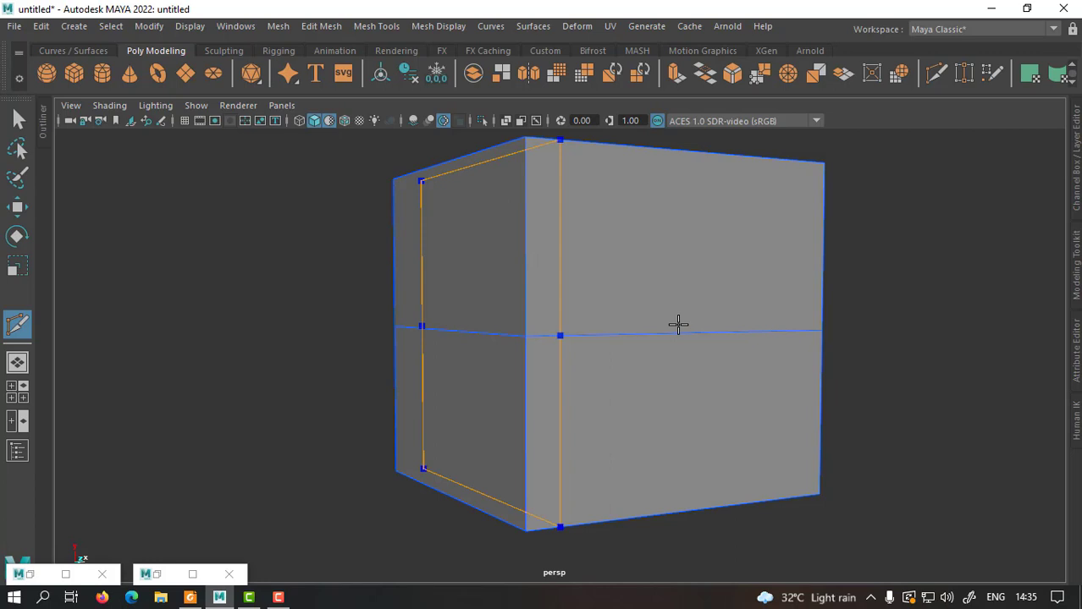
{"action": "left_click", "coordinate": [519, 233], "text": "ctrl"}
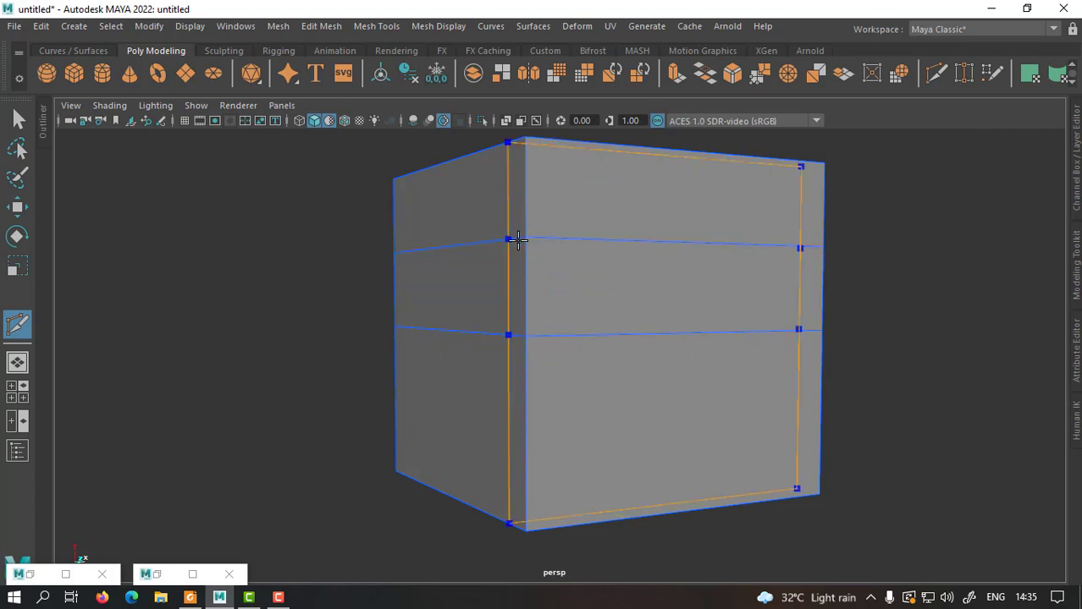
{"action": "left_click", "coordinate": [535, 433], "text": "ctrl"}
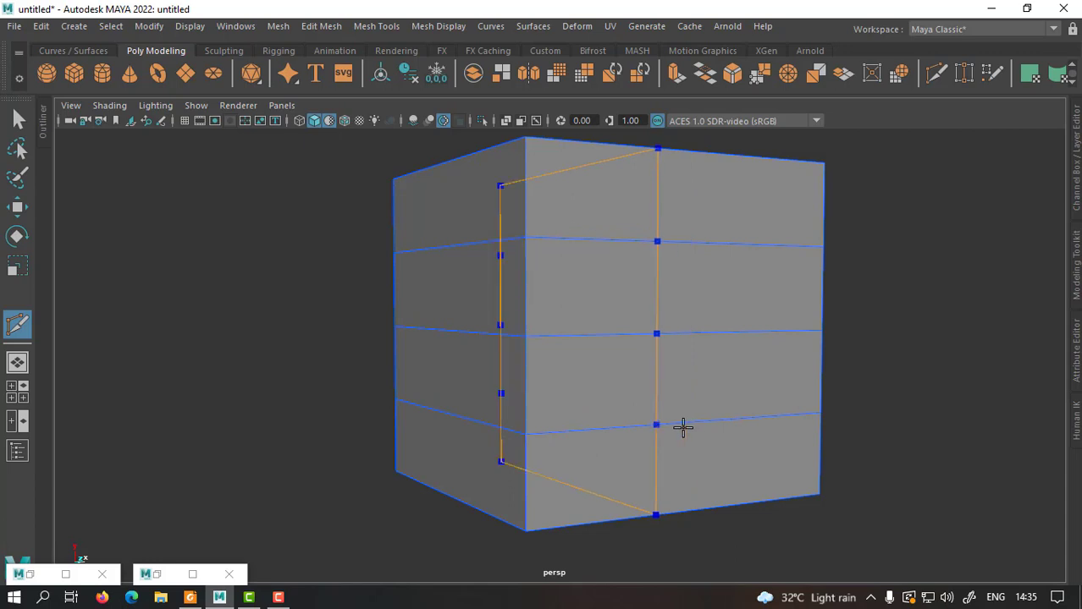
Insert three evenly spaced vertical edge loops across the cube's front face.
{"action": "left_click", "coordinate": [686, 423], "text": "ctrl"}
{"action": "left_click", "coordinate": [623, 415], "text": "ctrl"}
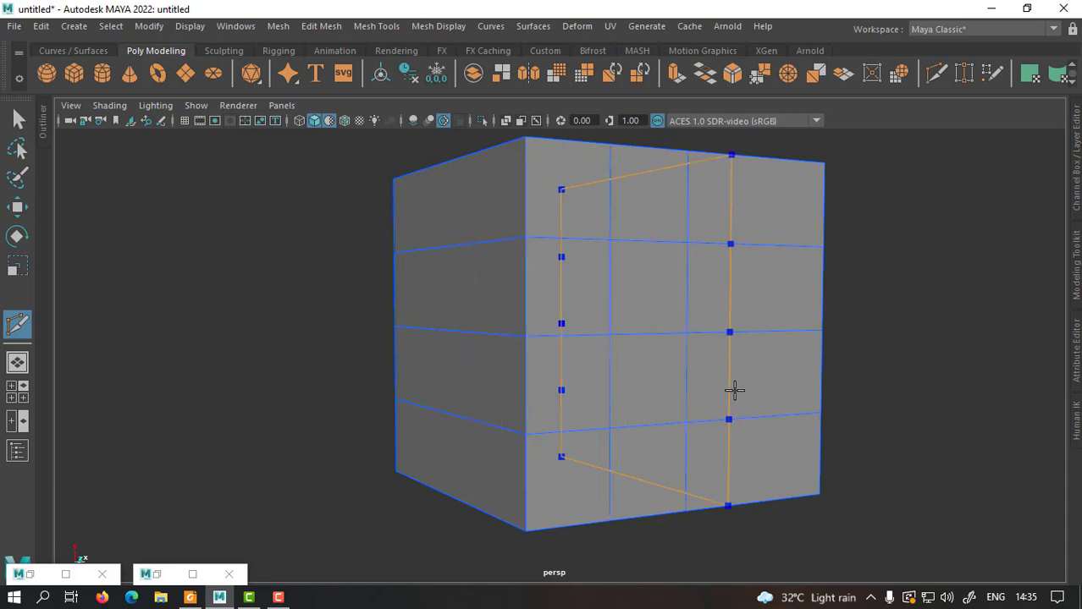
{"action": "left_click", "coordinate": [758, 386], "text": "ctrl"}
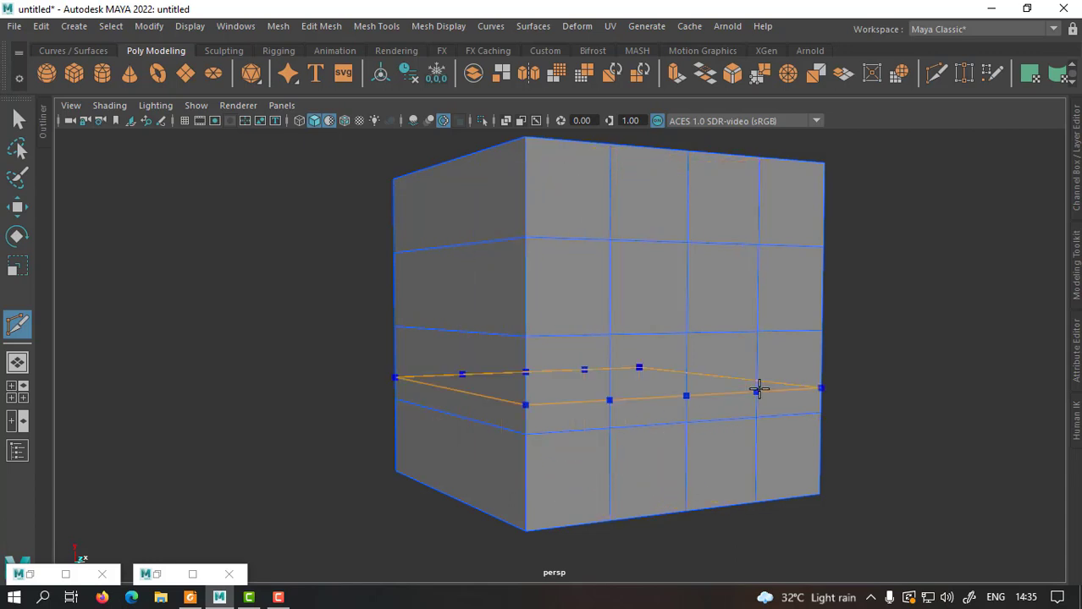
Insert three evenly spaced vertical edge loops across the adjacent side face to complete its four-by-four grid.
{"action": "left_click_drag", "start_coordinate": [921, 378], "coordinate": [751, 384], "text": "alt"}
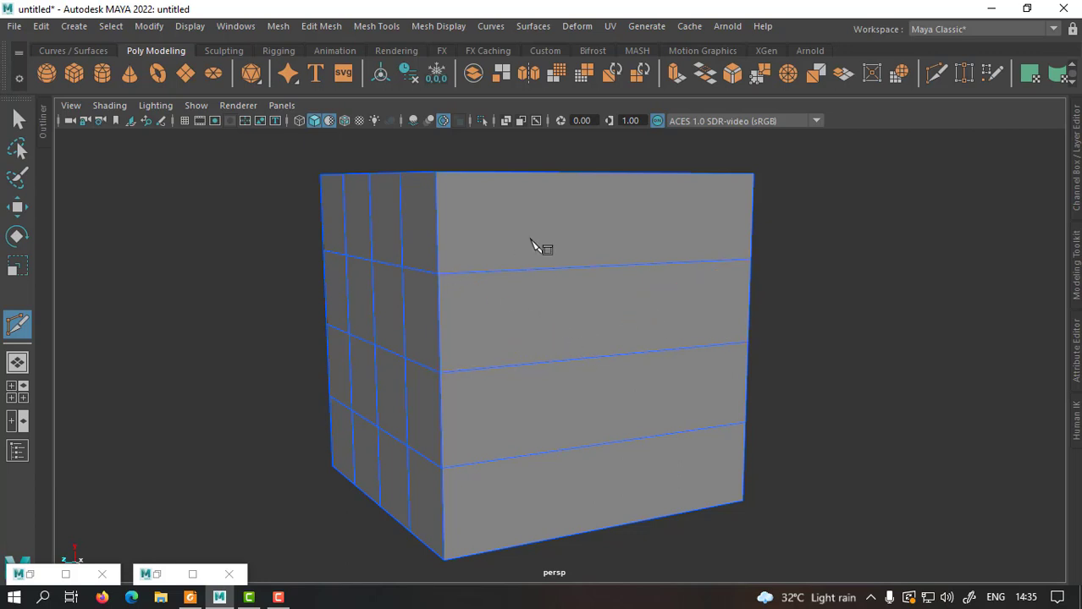
{"action": "left_click", "coordinate": [602, 276], "text": "ctrl"}
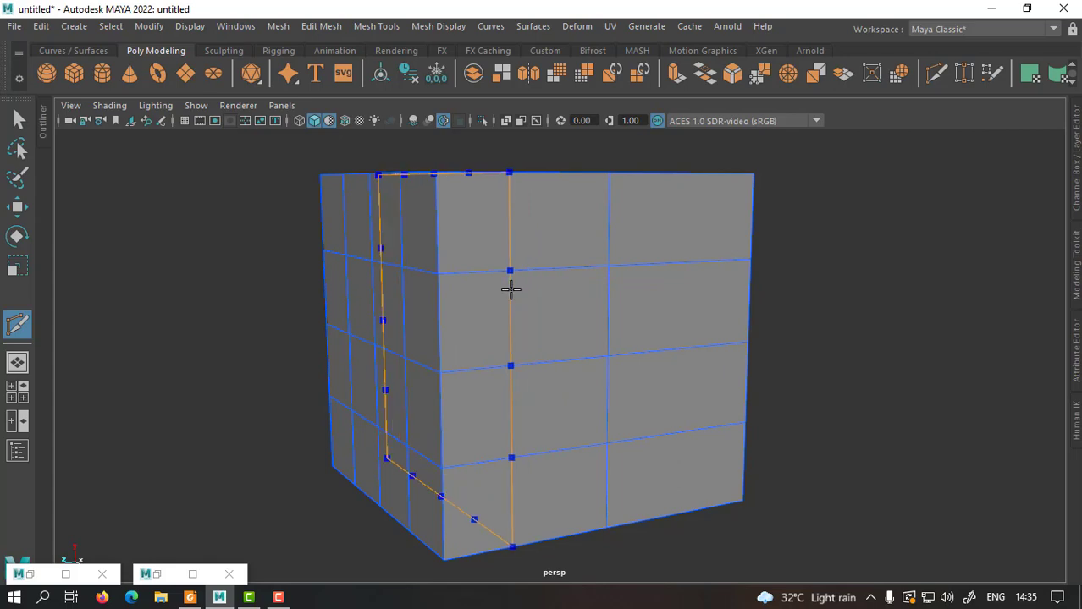
{"action": "left_click", "coordinate": [525, 288], "text": "ctrl"}
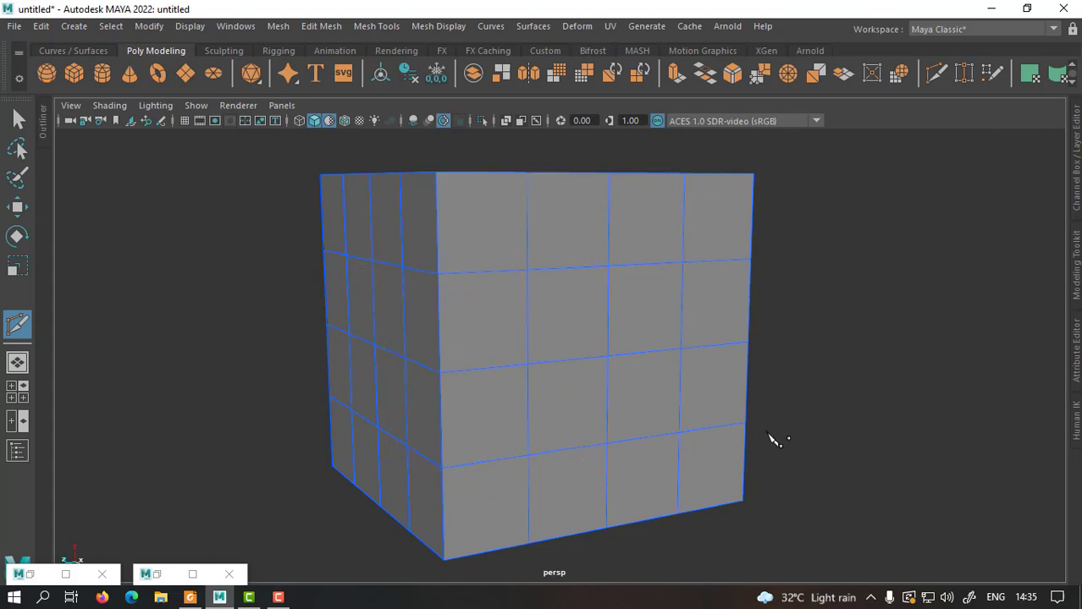
Inspect the evenly subdivided cube from the top and all sides.
{"action": "left_click_drag", "start_coordinate": [630, 362], "coordinate": [720, 338], "text": "alt"}
{"action": "right_click_drag", "start_coordinate": [719, 338], "coordinate": [592, 326], "text": "alt"}
{"action": "left_click_drag", "start_coordinate": [592, 326], "coordinate": [446, 324], "text": "alt"}
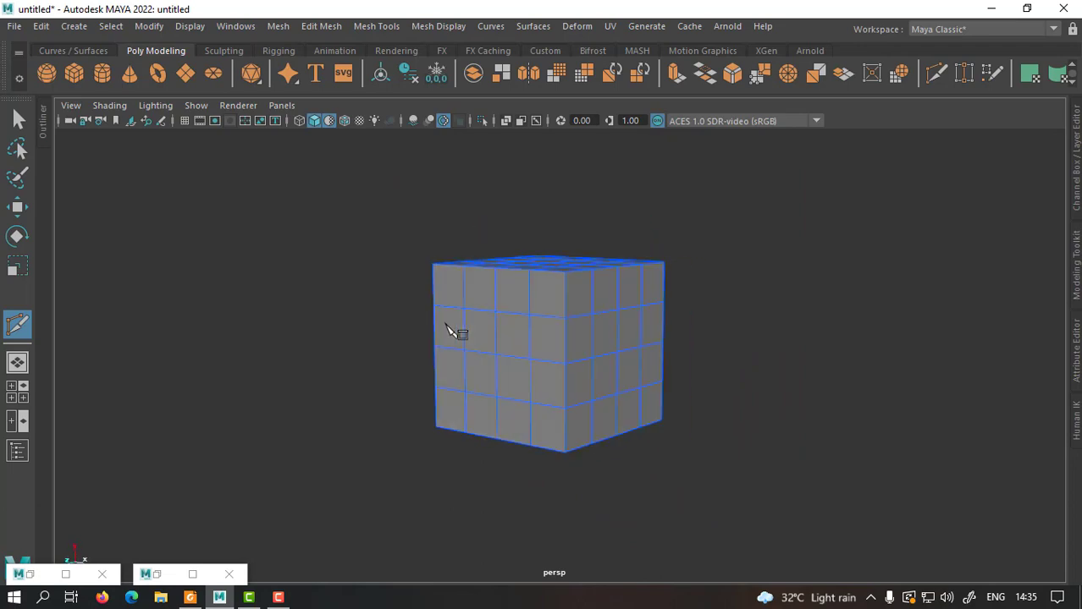
{"action": "right_click_drag", "start_coordinate": [449, 330], "coordinate": [623, 363], "text": "alt"}
{"action": "left_click_drag", "start_coordinate": [623, 362], "coordinate": [625, 391], "text": "alt"}
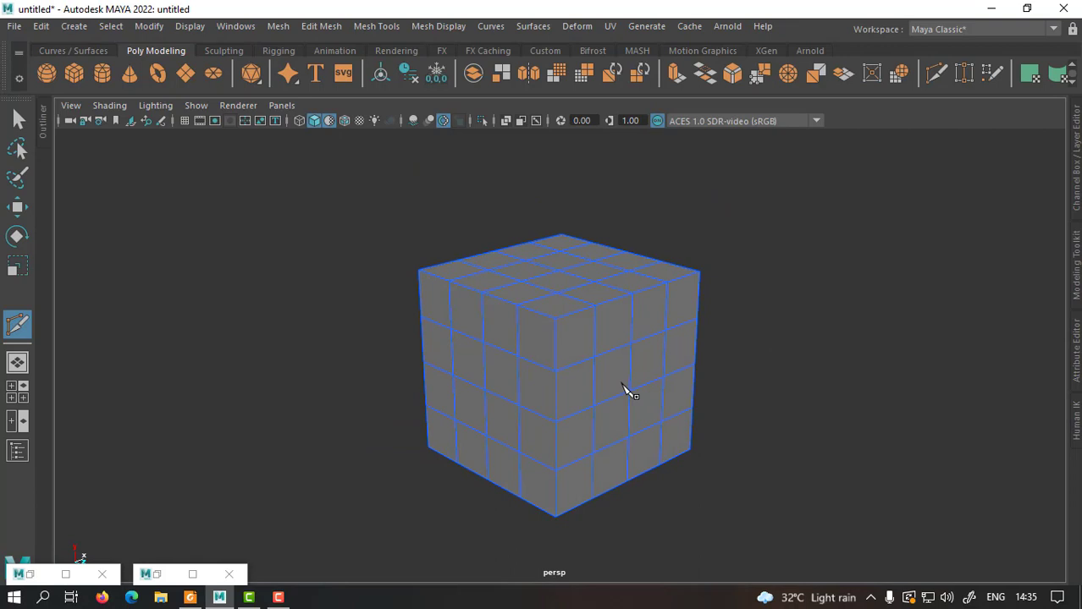
{"action": "right_click_drag", "start_coordinate": [626, 391], "coordinate": [662, 392], "text": "alt"}
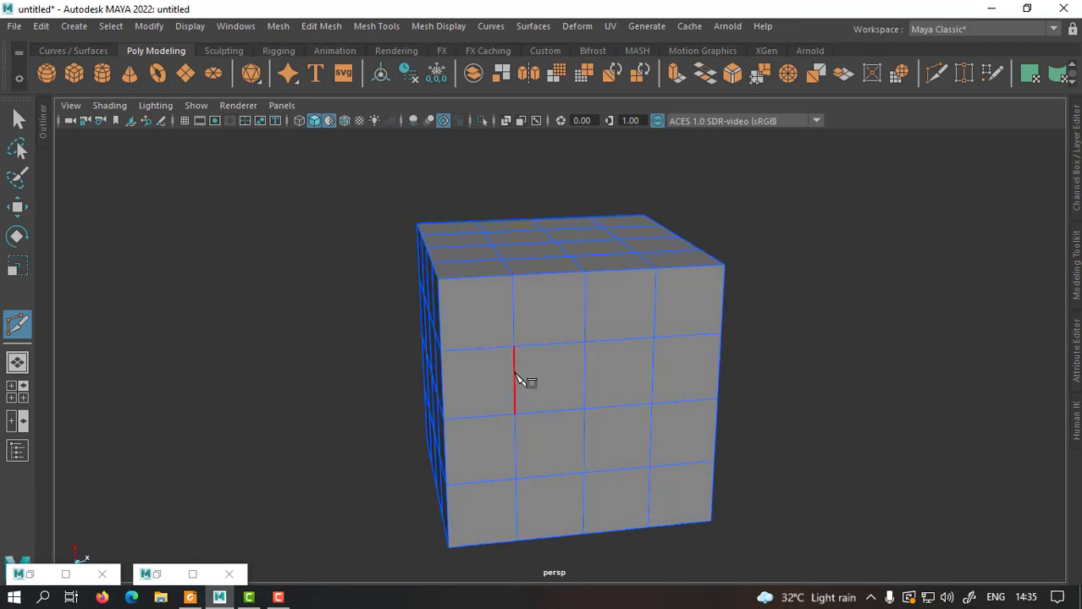
{"action": "left_click_drag", "start_coordinate": [518, 373], "coordinate": [474, 337], "text": "alt"}
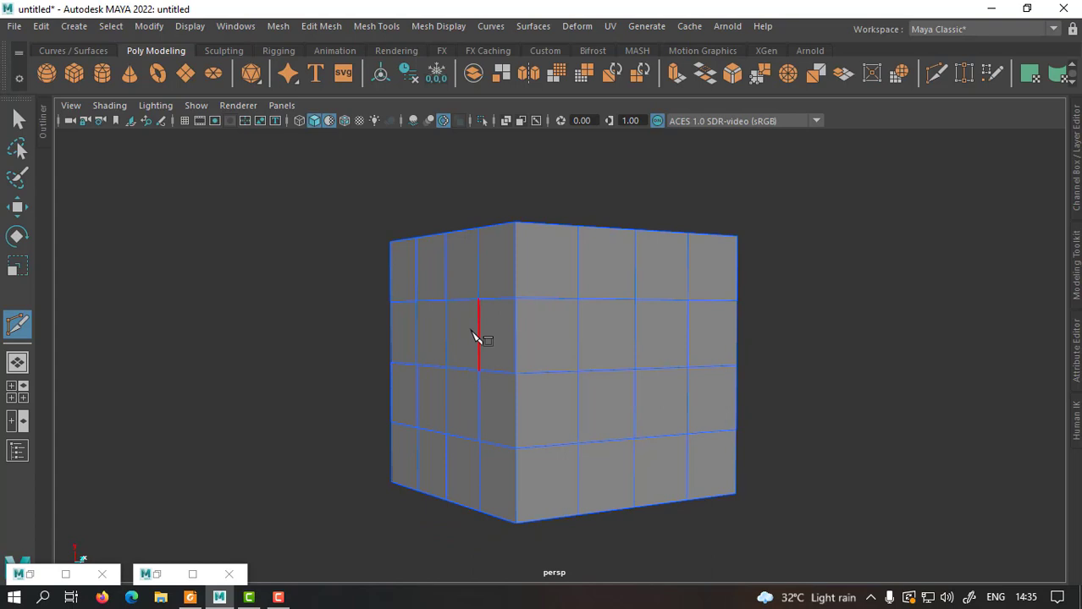
Undo all the evenly spaced edge loops to return to the plain cube.
{"action": "key", "text": "ctrl+z"}
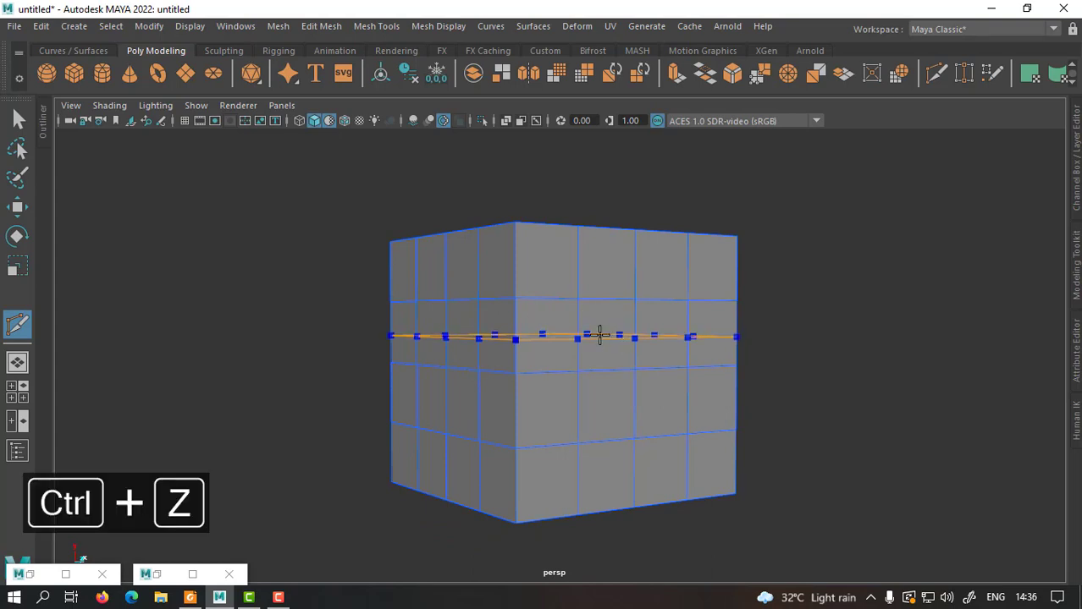
{"action": "key", "text": "ctrl+z"}
{"action": "key", "text": "ctrl+z"}
{"action": "key", "text": "ctrl+z"}
{"action": "key", "text": "ctrl+z"}
{"action": "key", "text": "ctrl+z"}
{"action": "key", "text": "ctrl+z"}
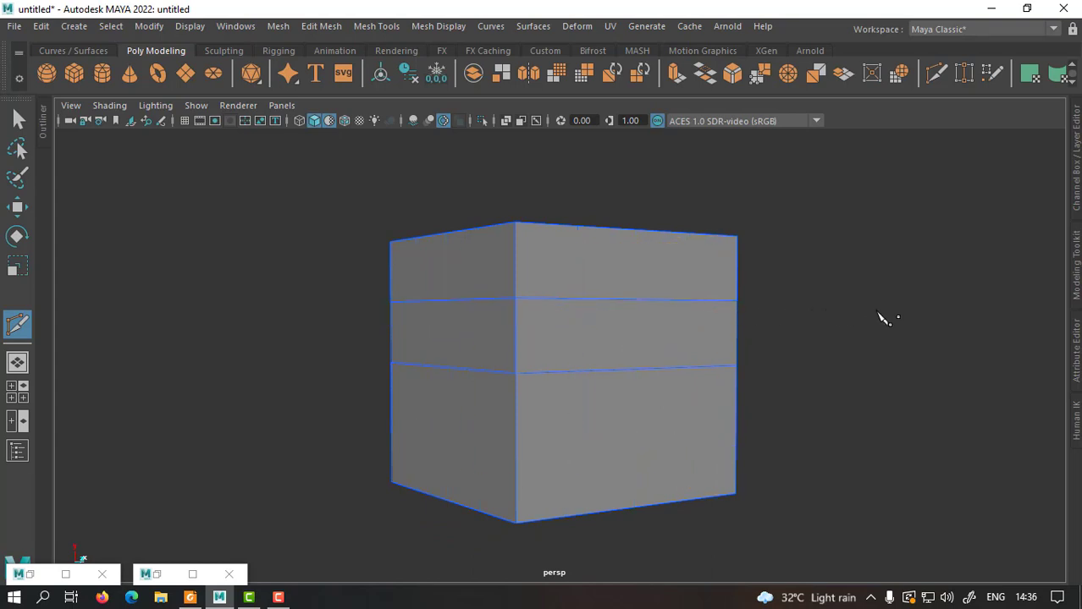
{"action": "left_click_drag", "start_coordinate": [885, 319], "coordinate": [682, 314], "text": "alt"}
{"action": "key", "text": "ctrl+z"}
{"action": "key", "text": "ctrl+z"}
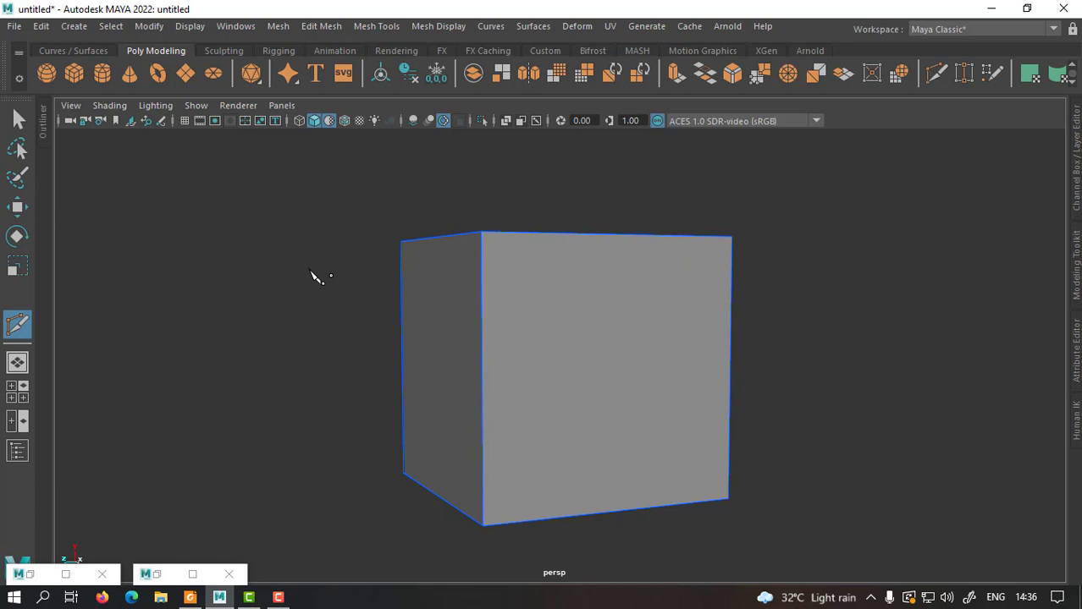
Slice through the whole cube with a slanted line running downward across the front and side faces.
{"action": "left_click", "coordinate": [244, 262]}
{"action": "left_click", "coordinate": [267, 226]}
{"action": "left_click_drag", "start_coordinate": [280, 233], "coordinate": [1024, 458]}
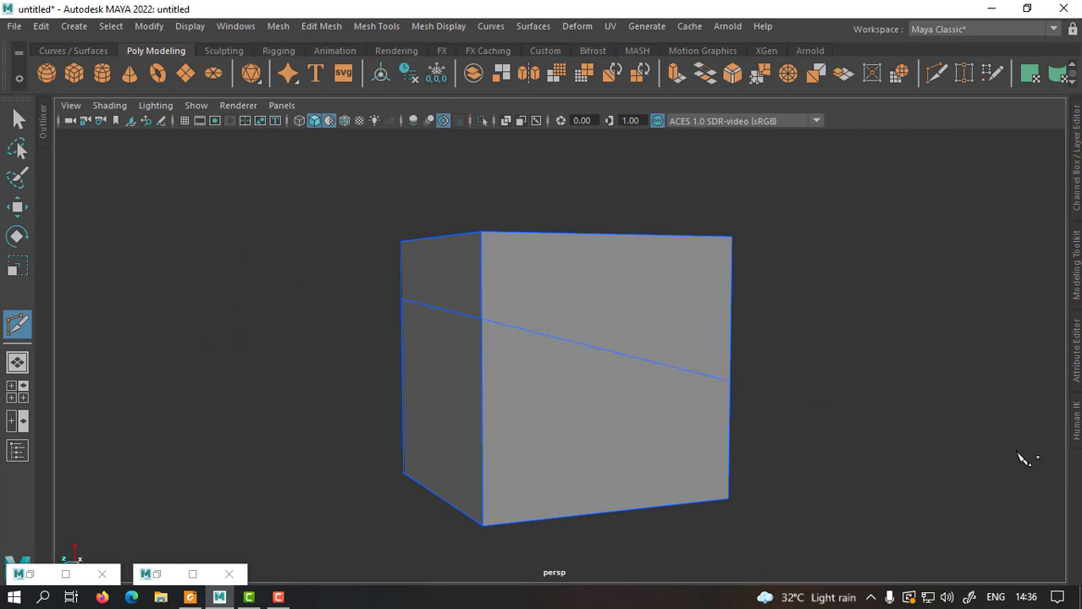
Check the slanted slice around the cube and undo it.
{"action": "left_click_drag", "start_coordinate": [796, 425], "coordinate": [357, 331], "text": "alt"}
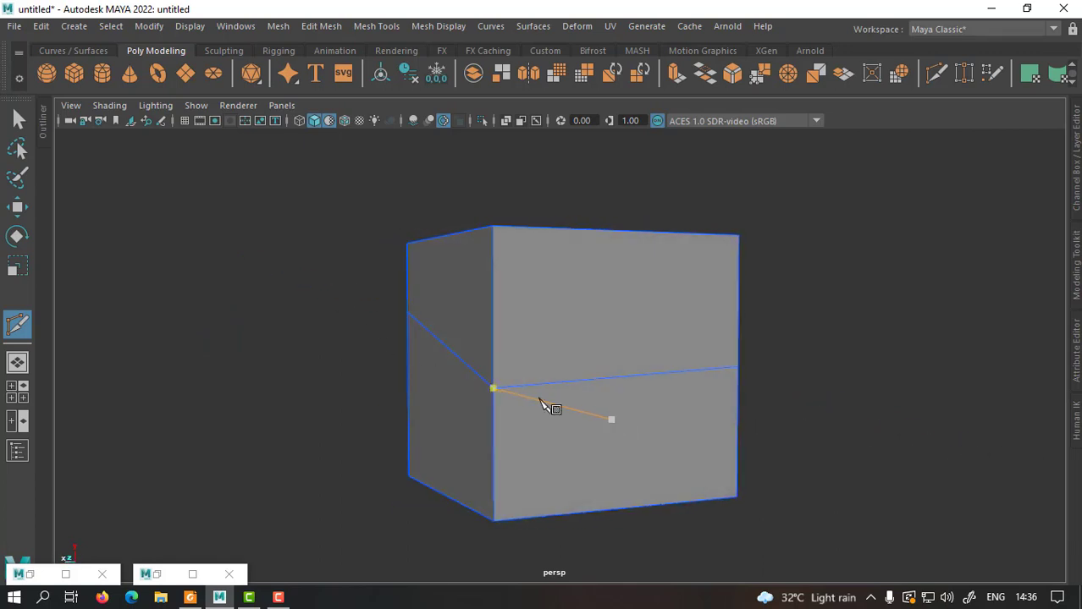
{"action": "left_click_drag", "start_coordinate": [552, 406], "coordinate": [527, 386], "text": "alt"}
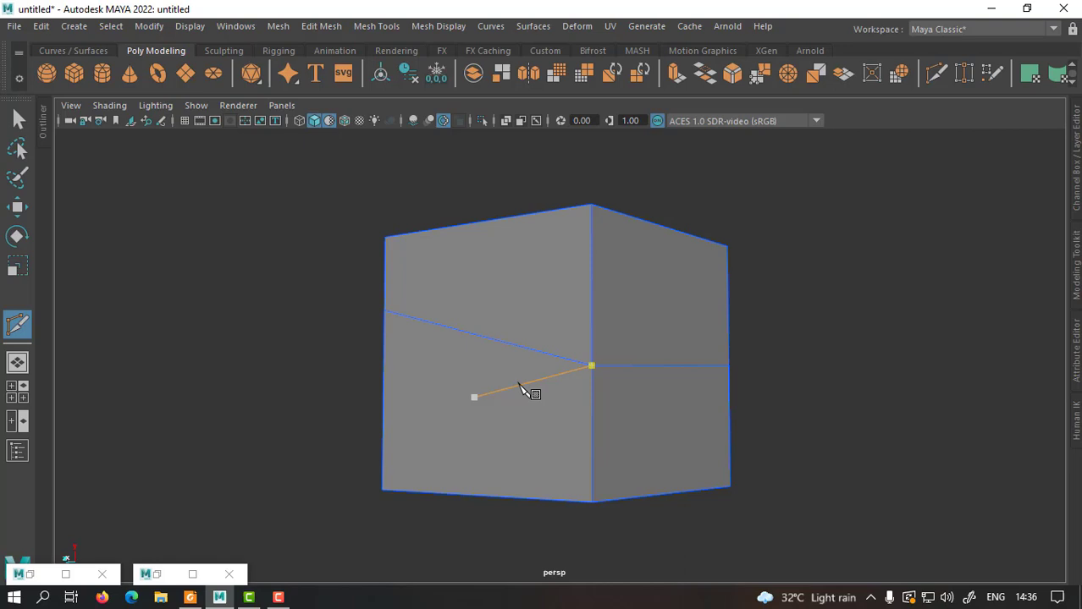
{"action": "key", "text": "ctrl+z"}
{"action": "key", "text": "ctrl+z"}
{"action": "key", "text": "ctrl+z"}
{"action": "key", "text": "ctrl+z"}
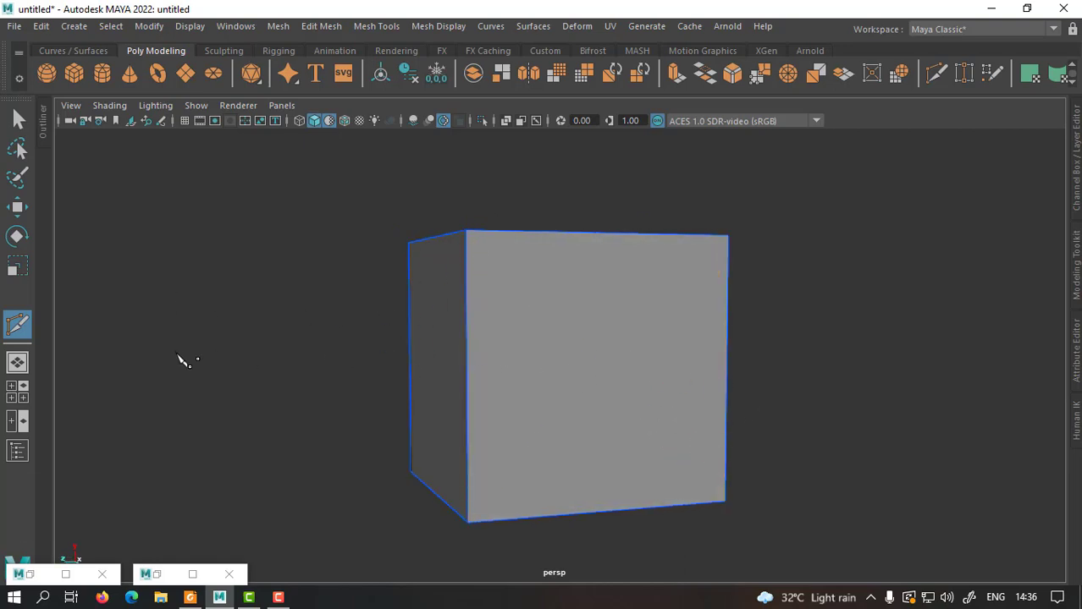
Try a nearly horizontal slice through the whole cube and a single cut point on an edge, undoing both.
{"action": "left_click_drag", "start_coordinate": [165, 355], "coordinate": [854, 366]}
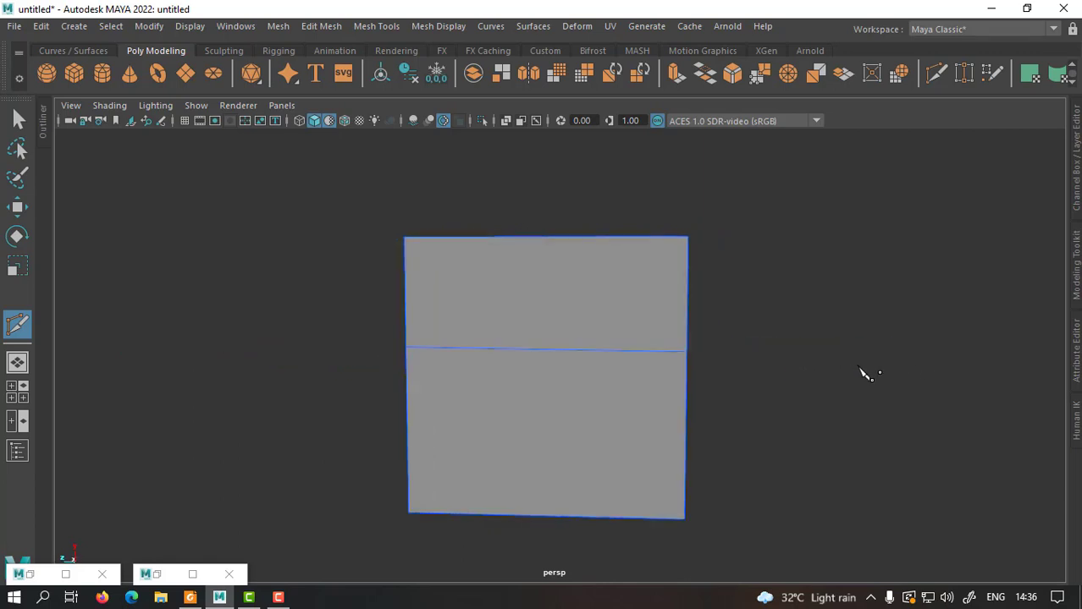
{"action": "key", "text": "ctrl+z"}
{"action": "left_click", "coordinate": [689, 297]}
{"action": "key", "text": "ctrl+z"}
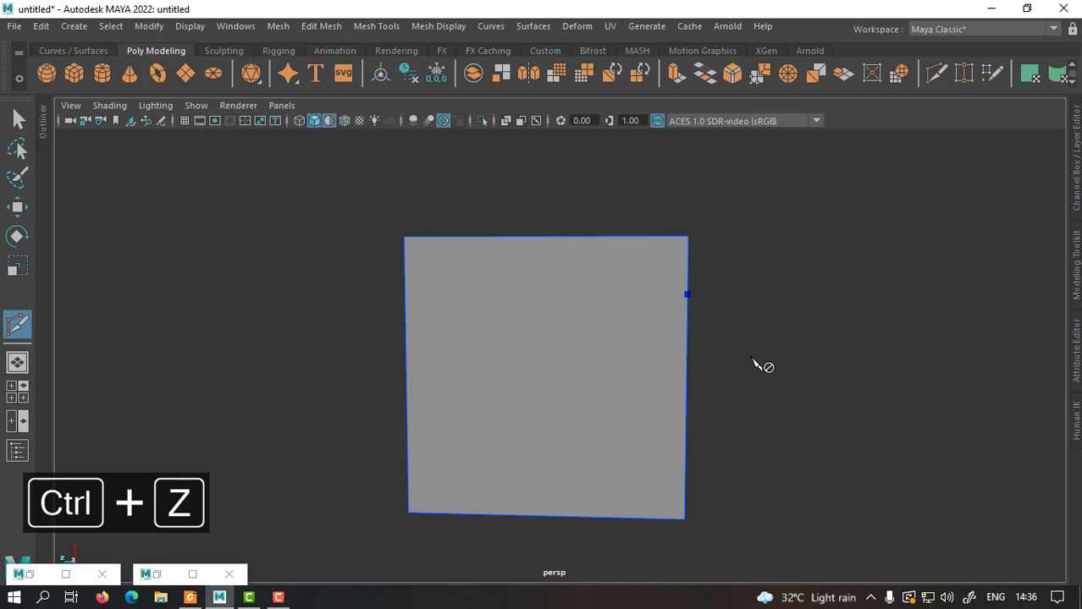
Start a new cut from a top corner vertex of the cube's front face.
{"action": "left_click_drag", "start_coordinate": [802, 351], "coordinate": [759, 360], "text": "alt"}
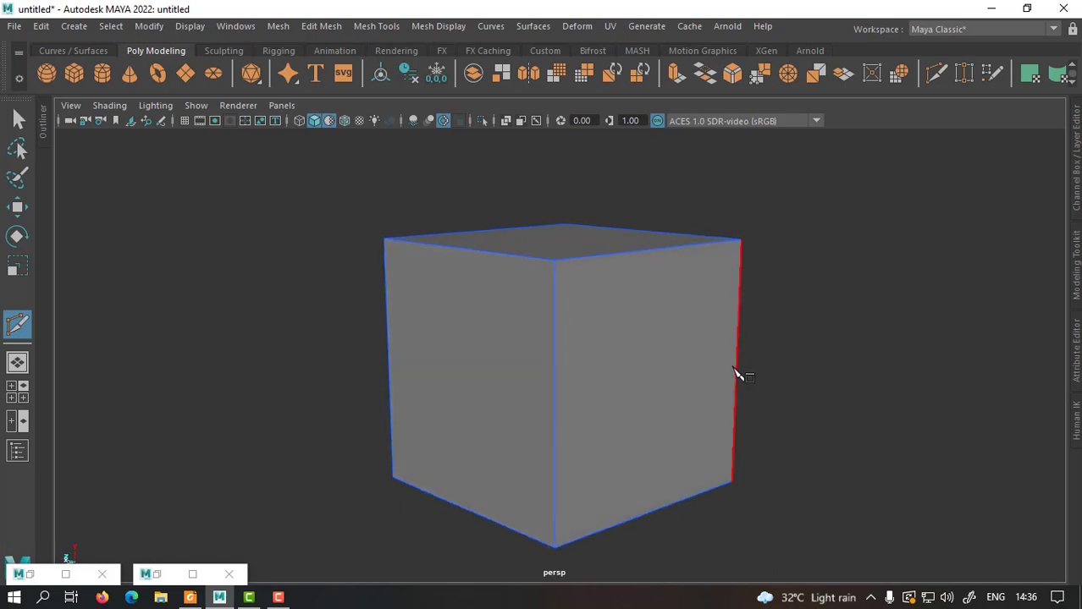
{"action": "left_click_drag", "start_coordinate": [839, 353], "coordinate": [762, 361], "text": "alt"}
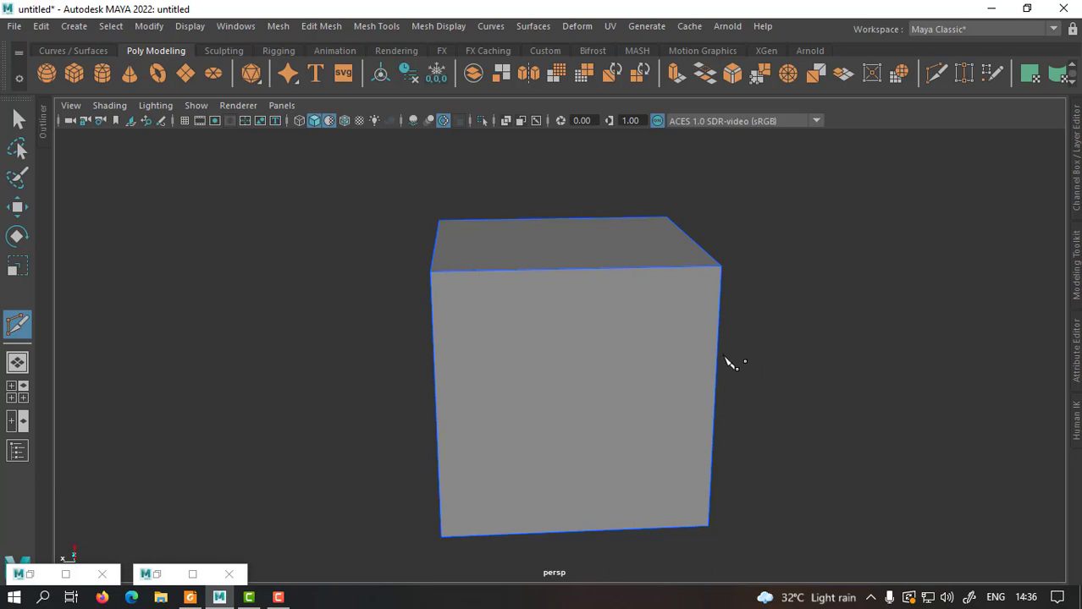
{"action": "left_click_drag", "start_coordinate": [729, 362], "coordinate": [765, 354], "text": "alt"}
{"action": "left_click", "coordinate": [743, 244]}
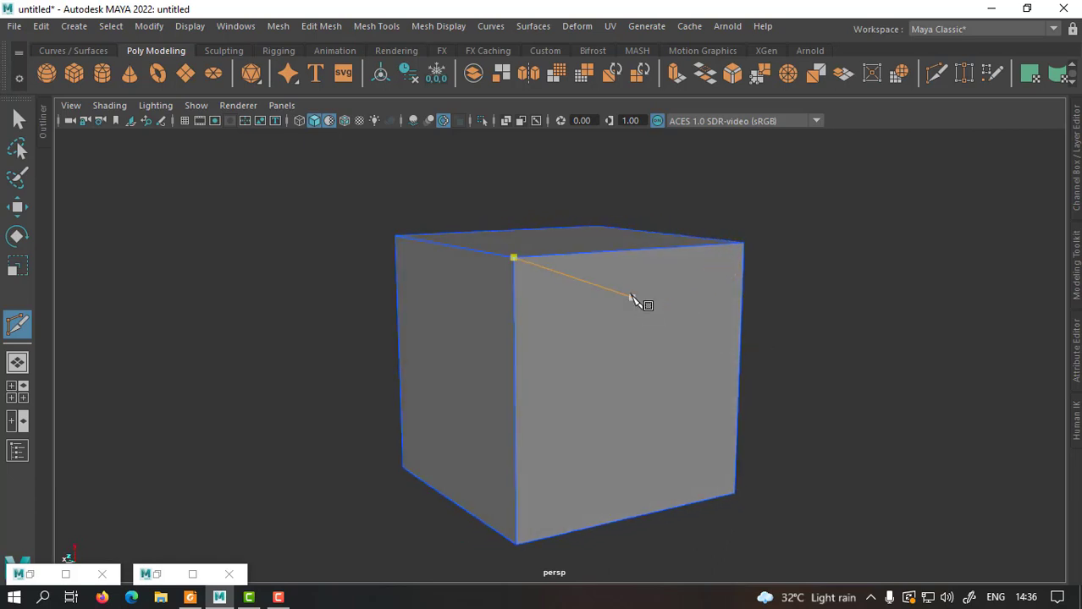